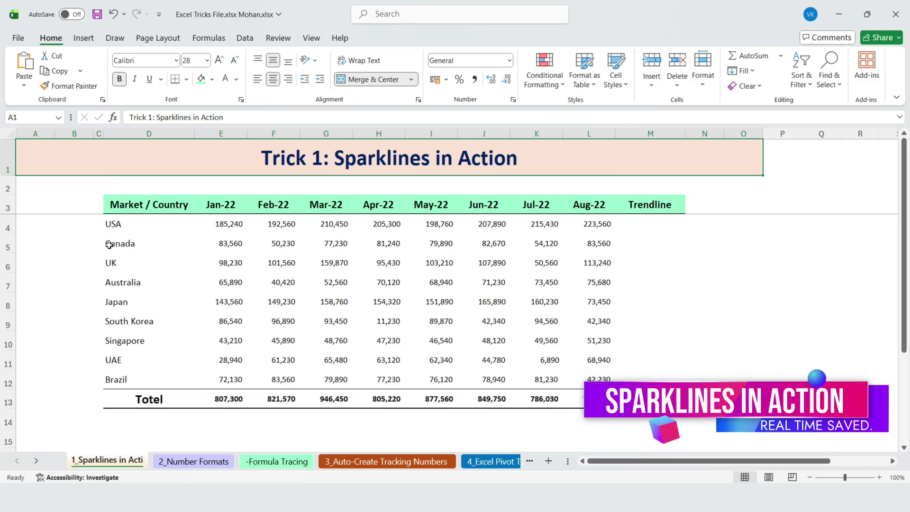
Select the country table from USA through the Totel row and across to Aug-22.
left_click_drag(112, 225, 578, 378)
left_click_drag(140, 231, 143, 374)
left_click(127, 201)
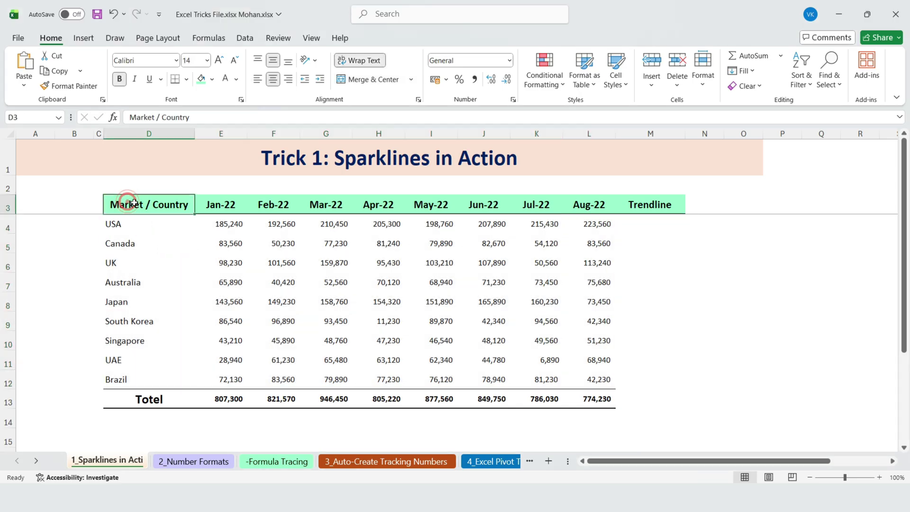
left_click_drag(213, 210, 620, 205)
left_click(124, 227)
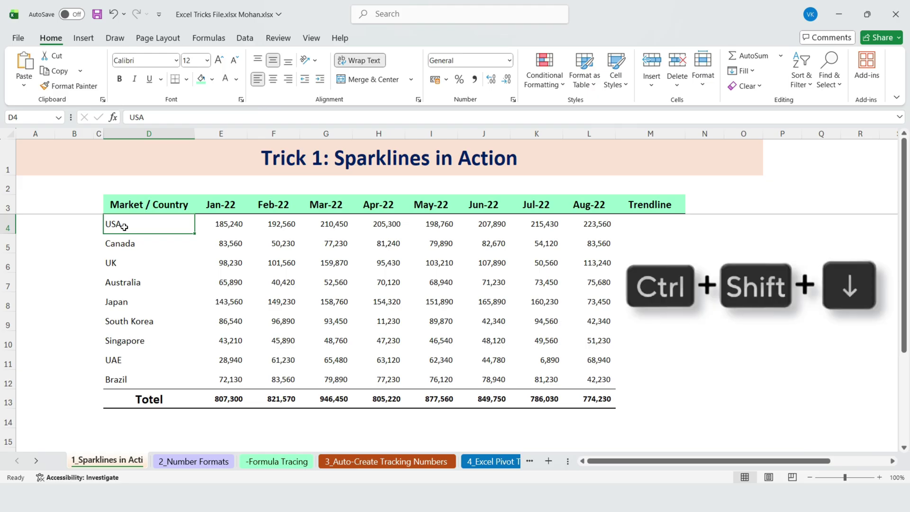
key("ctrl+shift+Down")
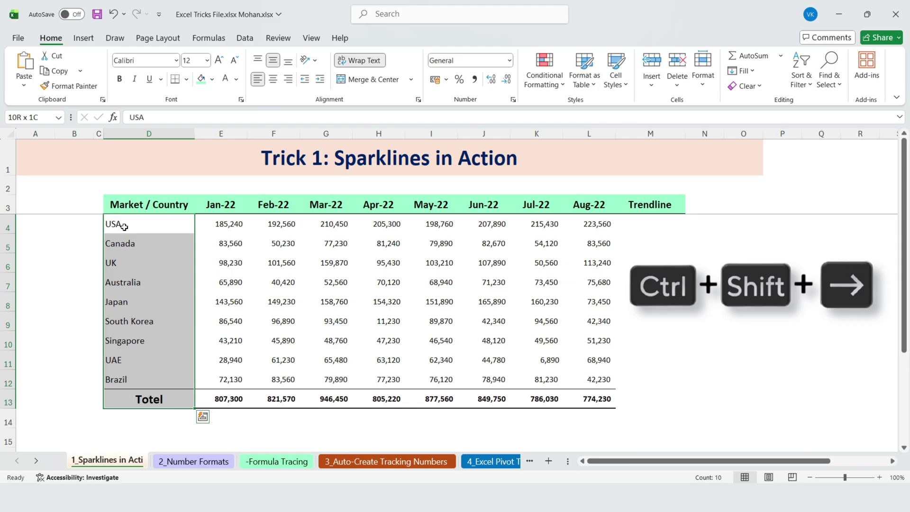
key("ctrl+shift+Right")
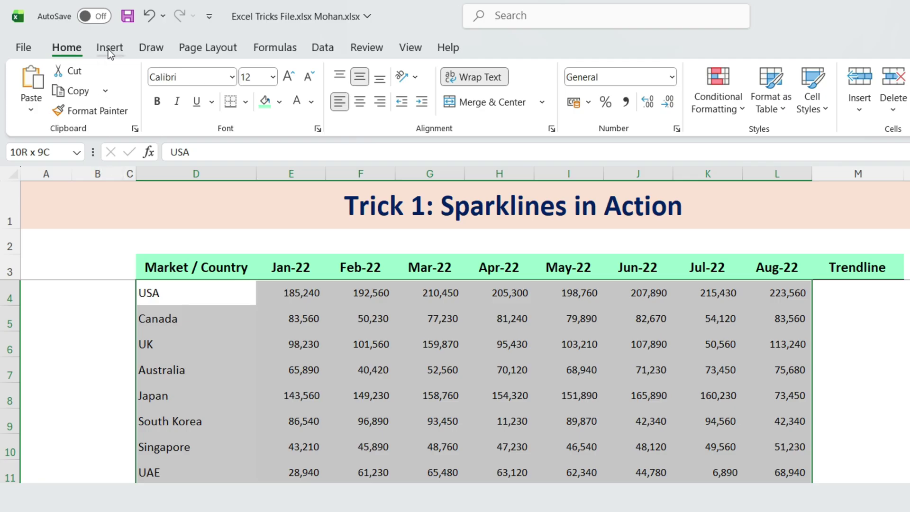
Preview the recommended charts for the selection and close them without inserting one.
left_click(108, 49)
left_click(429, 98)
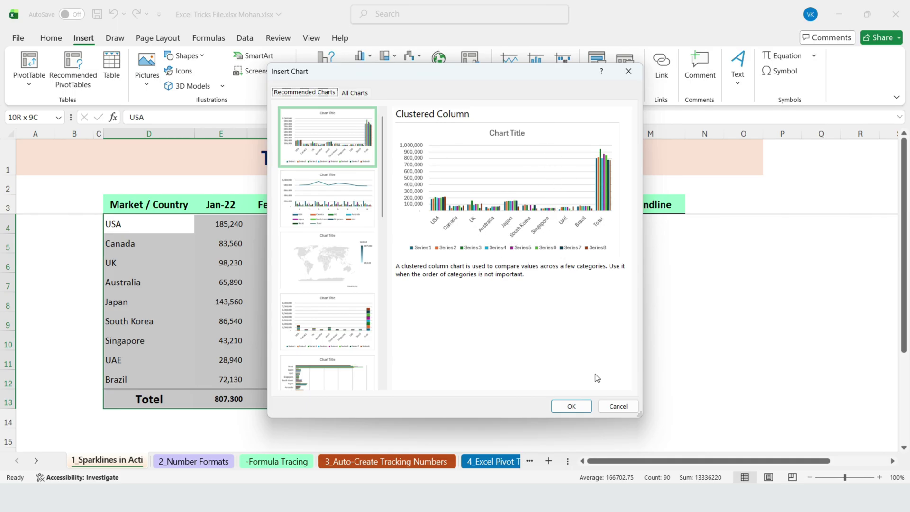
left_click(618, 406)
Move along row 4 to select USA's Trendline cell M4.
left_click(227, 223)
left_click(282, 224)
left_click(334, 224)
left_click(384, 223)
left_click(437, 223)
left_click(488, 225)
left_click(540, 225)
left_click(592, 225)
left_click(641, 225)
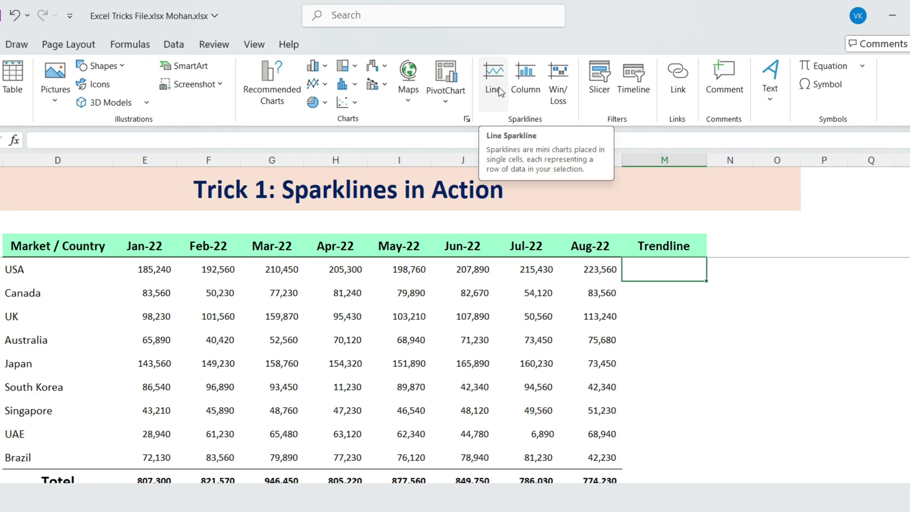
Insert a line sparkline in M4 using E4:L4 as its data range.
left_click(499, 93)
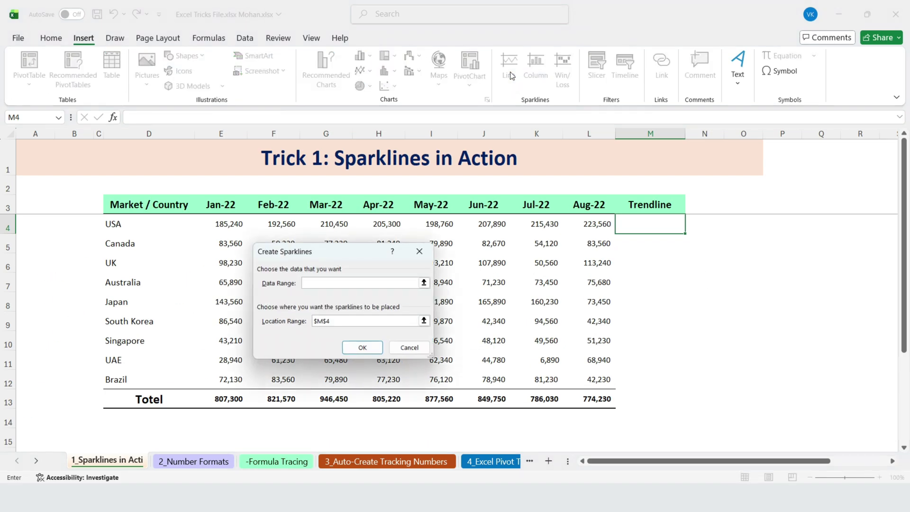
left_click_drag(338, 256, 192, 254)
left_click_drag(230, 226, 574, 223)
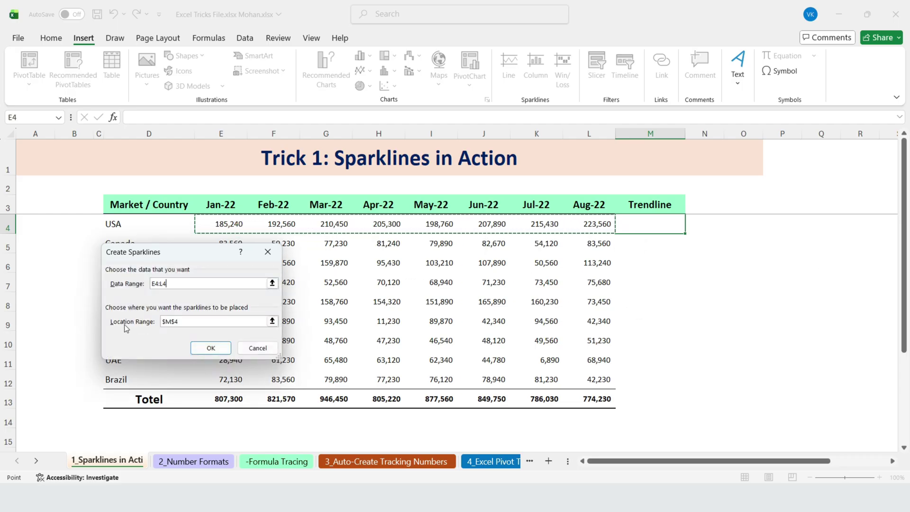
left_click(186, 322)
left_click(208, 347)
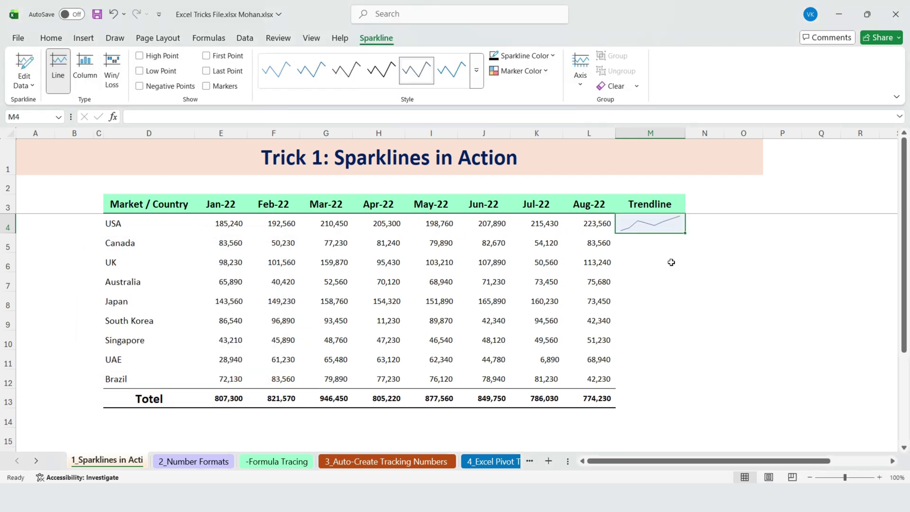
Copy the M4 sparkline down to M13 for every country and the Totel row.
left_click(643, 224)
left_click_drag(685, 235, 682, 408)
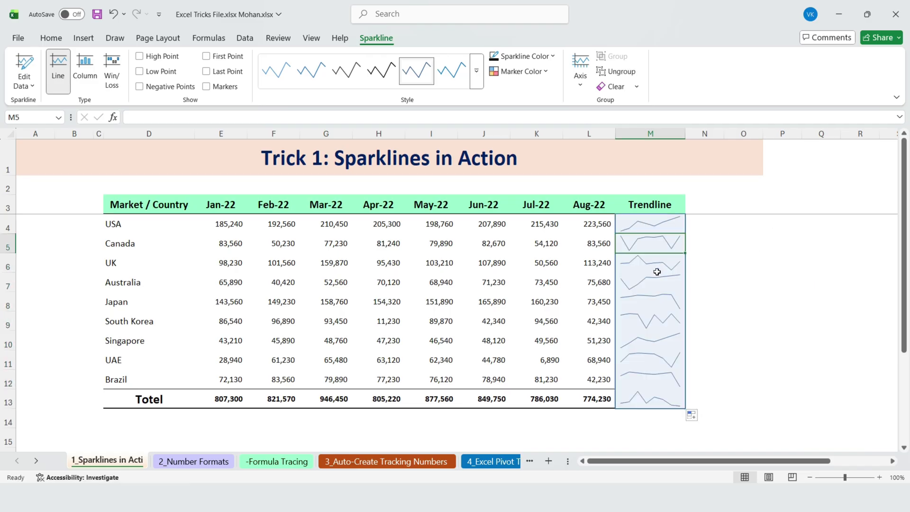
left_click(657, 271)
left_click(662, 304)
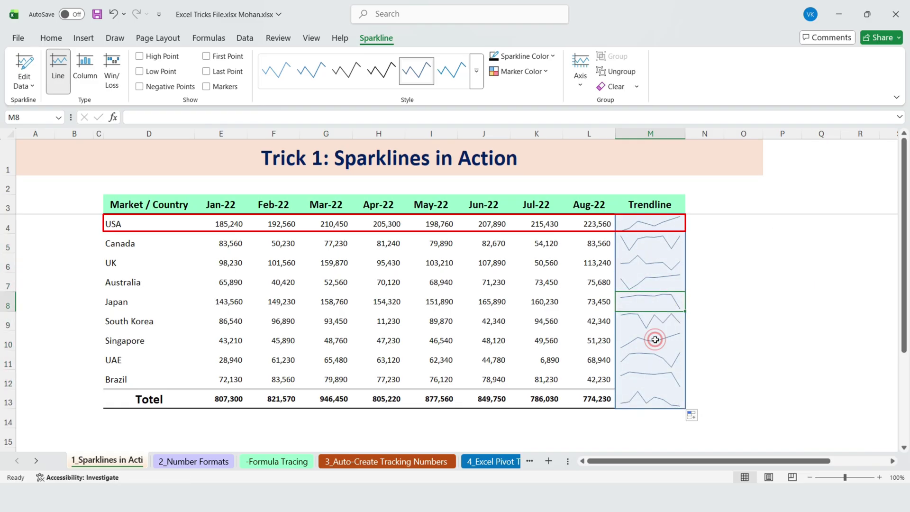
left_click(655, 360)
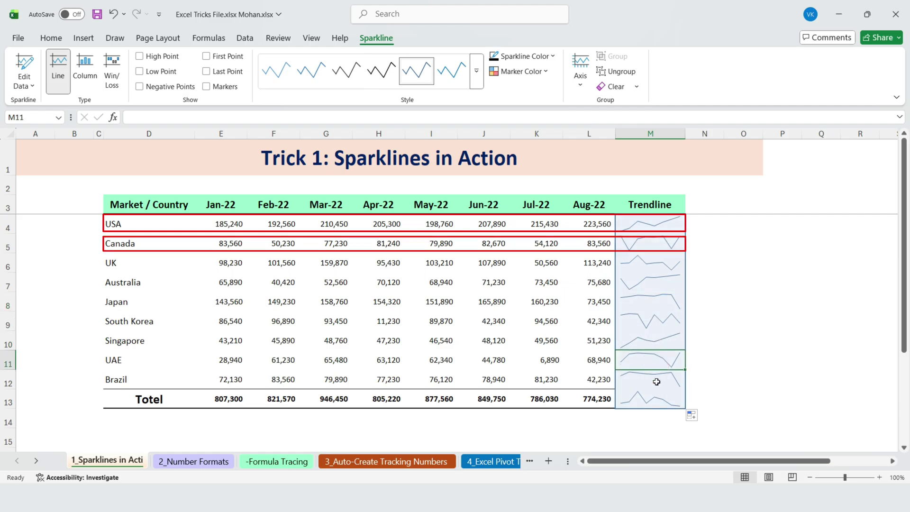
Change the sparkline group to Column type, toggling High Point off and leaving Low Point marked.
left_click(648, 229)
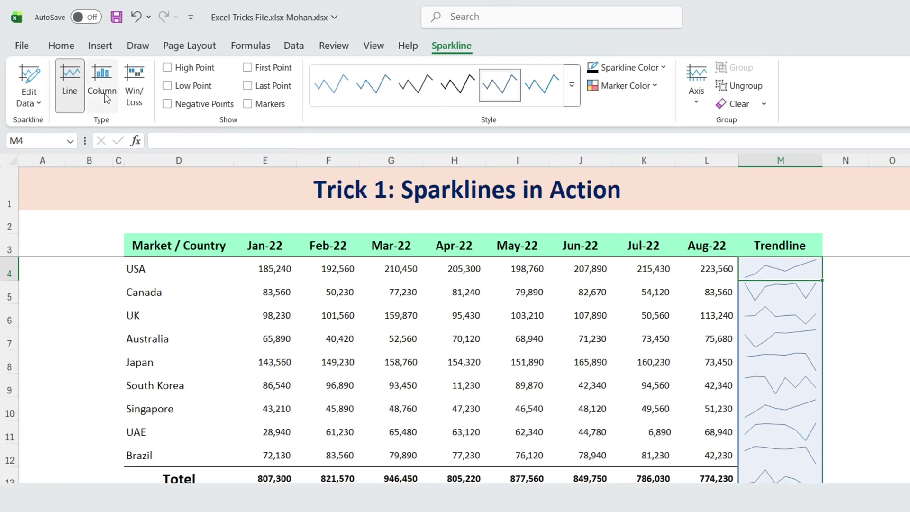
left_click(102, 90)
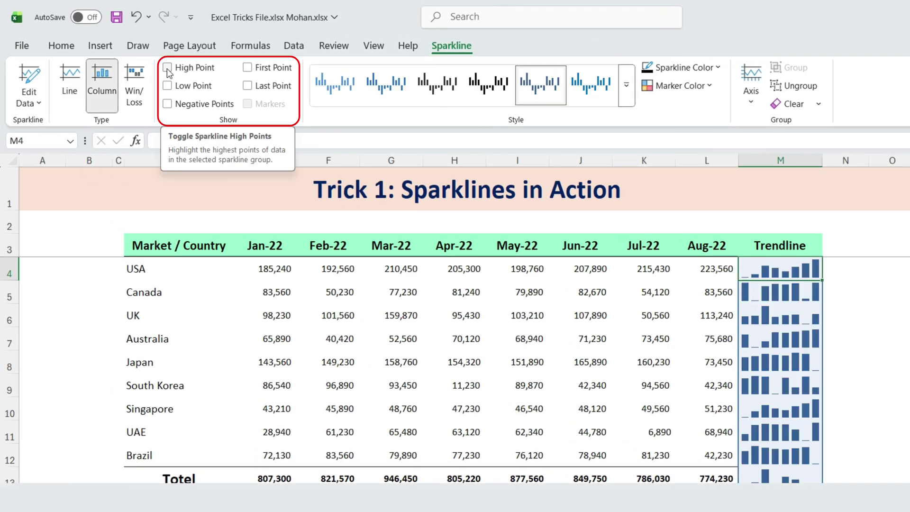
left_click(167, 68)
left_click(168, 86)
left_click(140, 59)
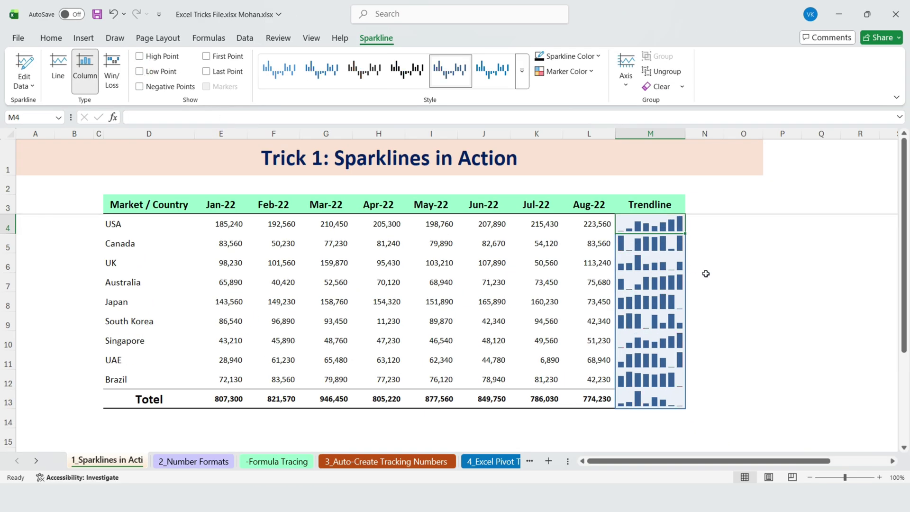
left_click(659, 258)
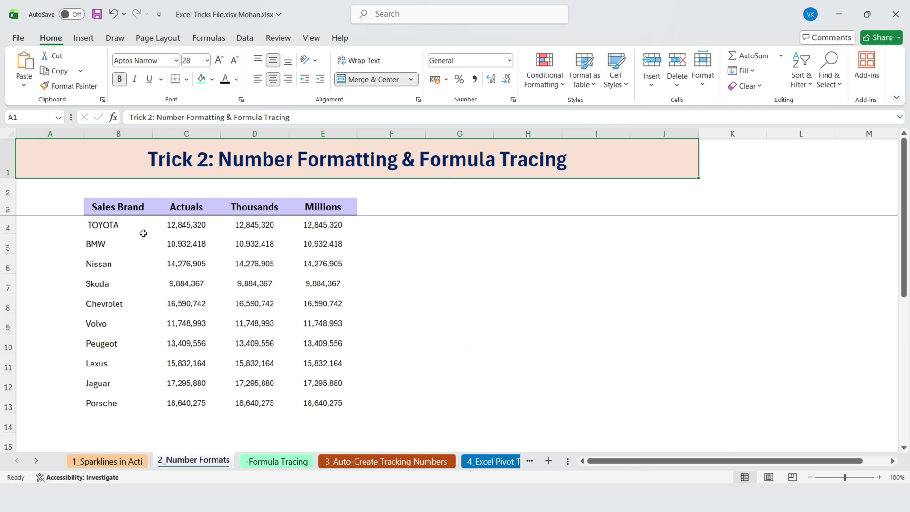
Review the Actuals, Thousands and Millions figures for each brand.
left_click(99, 227)
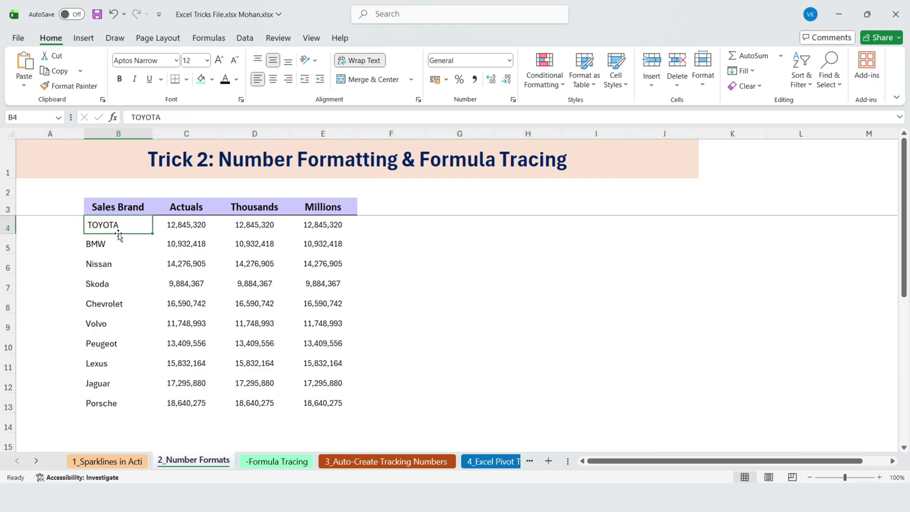
left_click_drag(173, 223, 183, 401)
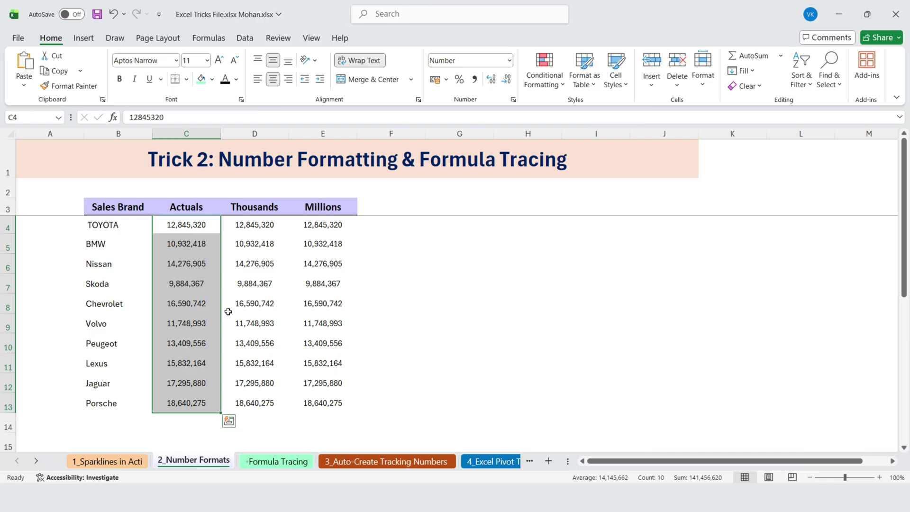
left_click(254, 224)
left_click_drag(250, 223, 272, 401)
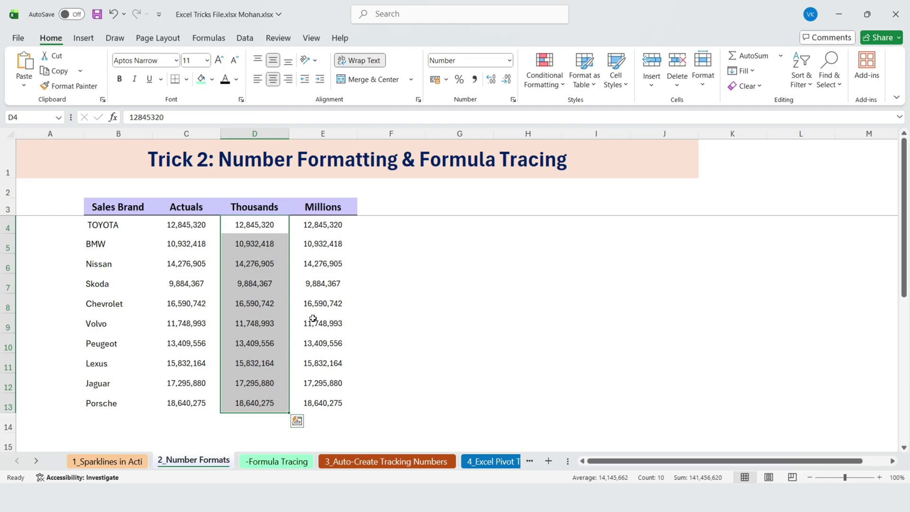
left_click(321, 222)
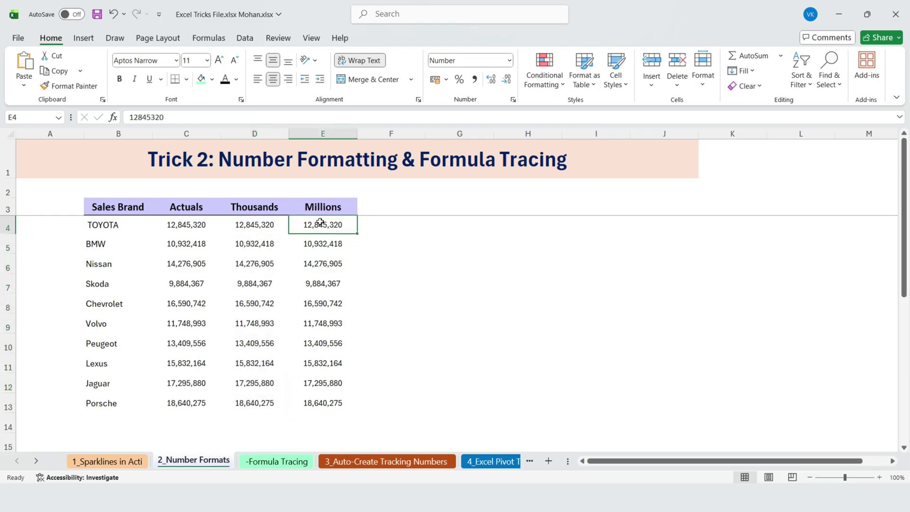
left_click_drag(318, 228, 334, 399)
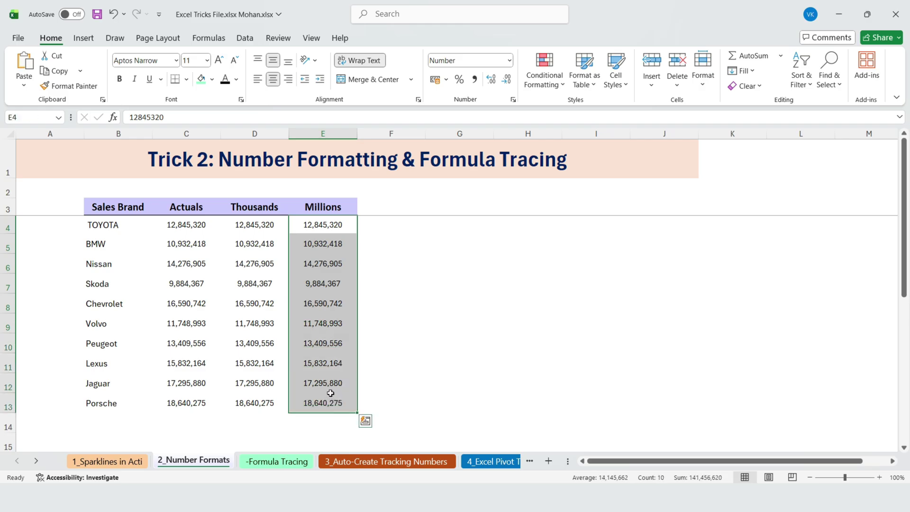
Select Thousands values D4:D13 and begin editing a Custom number format after #,##0.
left_click(254, 224)
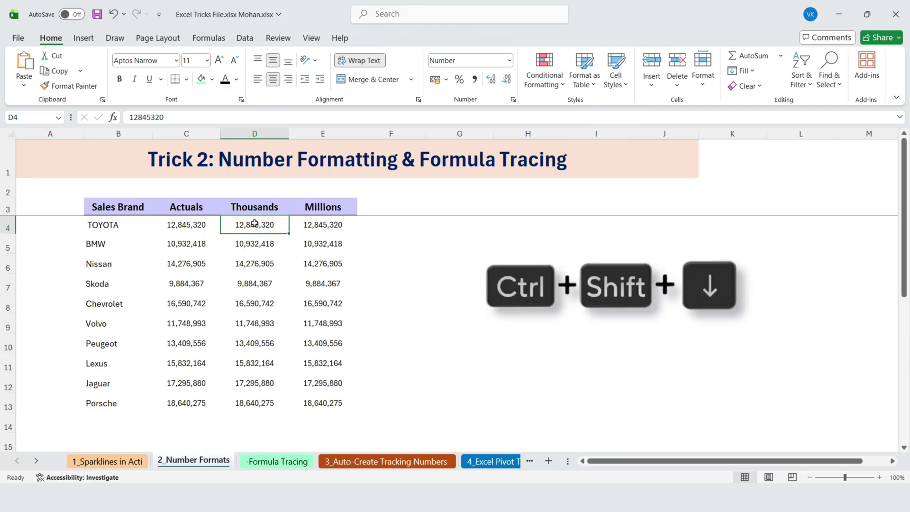
key("ctrl+shift+Down")
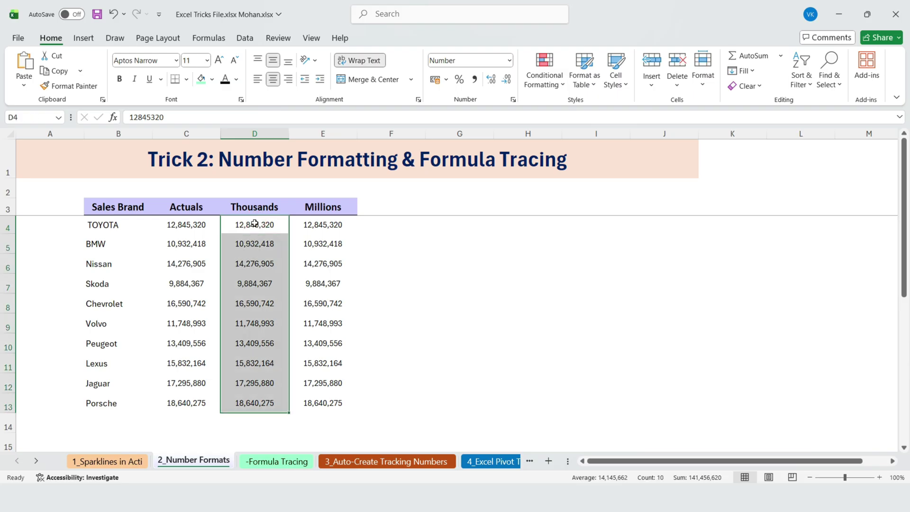
key("ctrl+1")
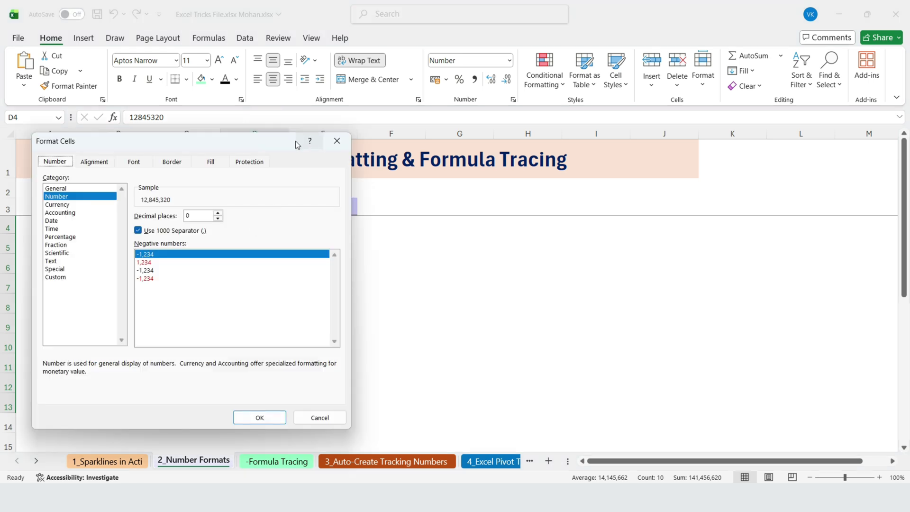
left_click_drag(286, 143, 626, 100)
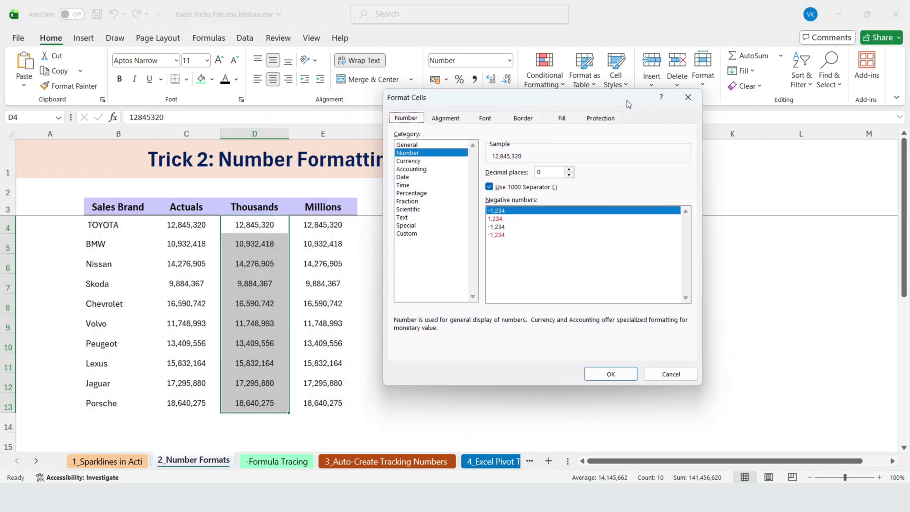
left_click(406, 234)
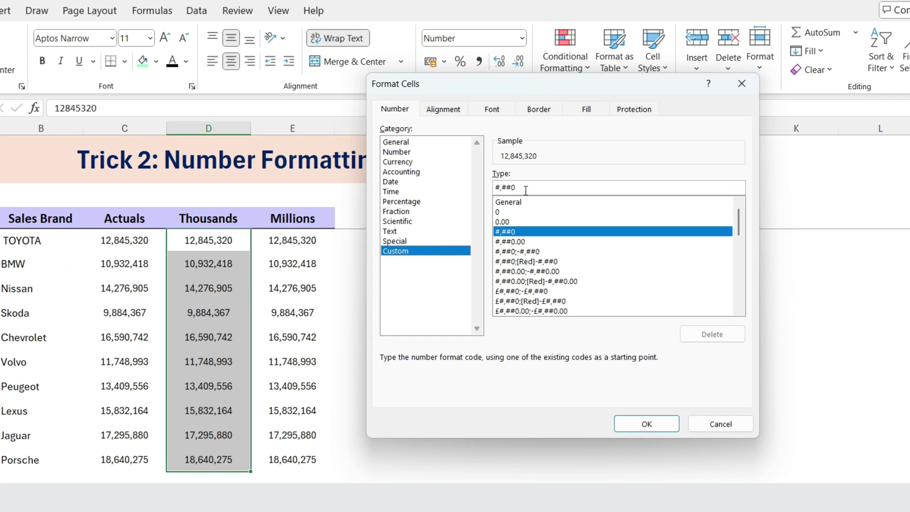
left_click(525, 190)
Apply the #,##0, format so the Thousands column shows values like 12,845.
type(",")
left_click(647, 425)
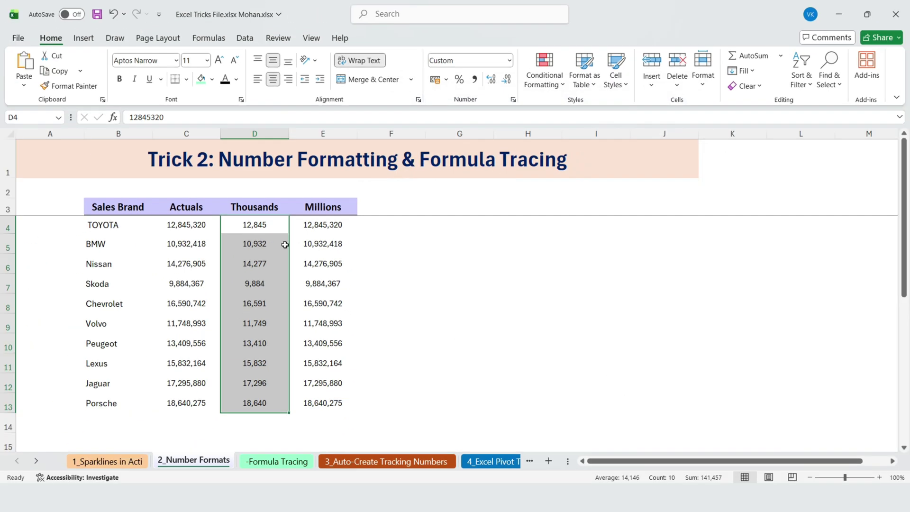
left_click(270, 229)
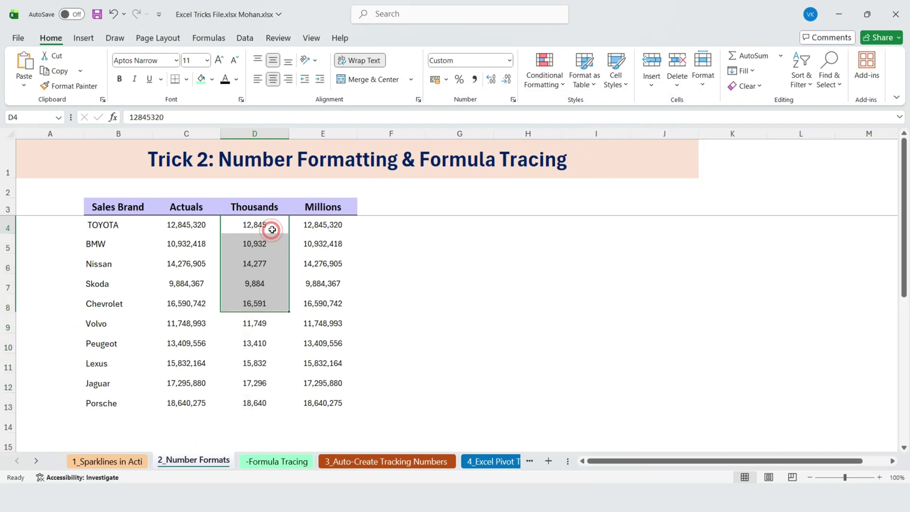
key("Down")
key("Down")
key("Down")
key("Down")
key("Down")
key("Down")
key("Down")
key("Down")
key("Up")
key("Up")
key("Up")
key("Up")
key("Up")
key("Up")
key("Up")
Give Millions values E4:E13 a custom format with ,, appended to show millions, e.g. 12.8.
left_click(325, 209)
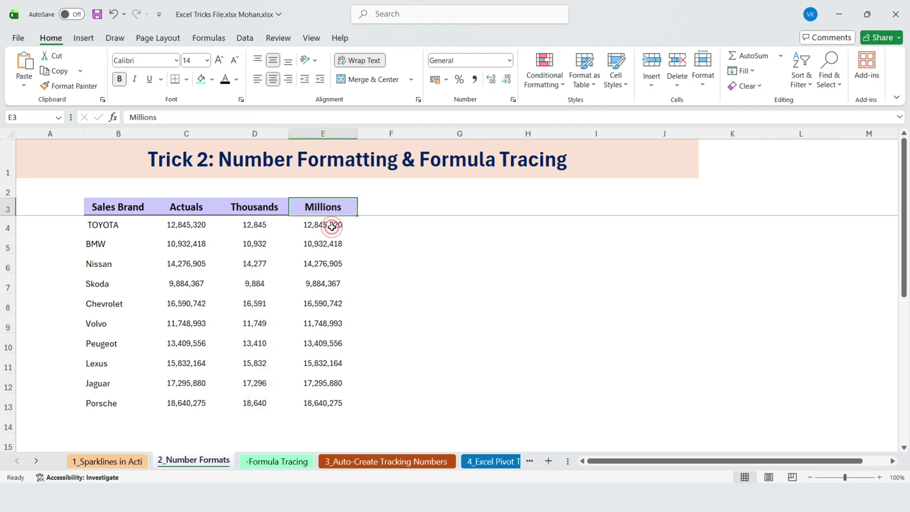
left_click_drag(331, 225, 337, 405)
left_click(324, 226)
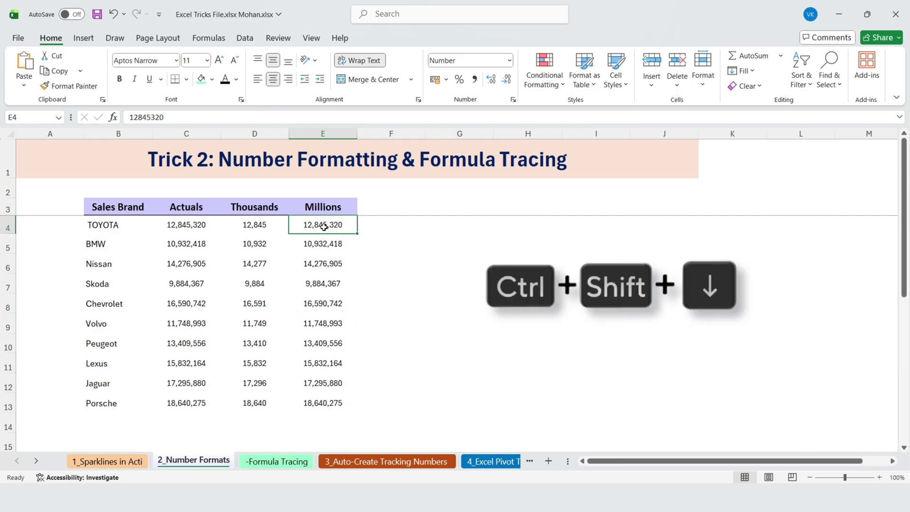
key("ctrl+shift+Down")
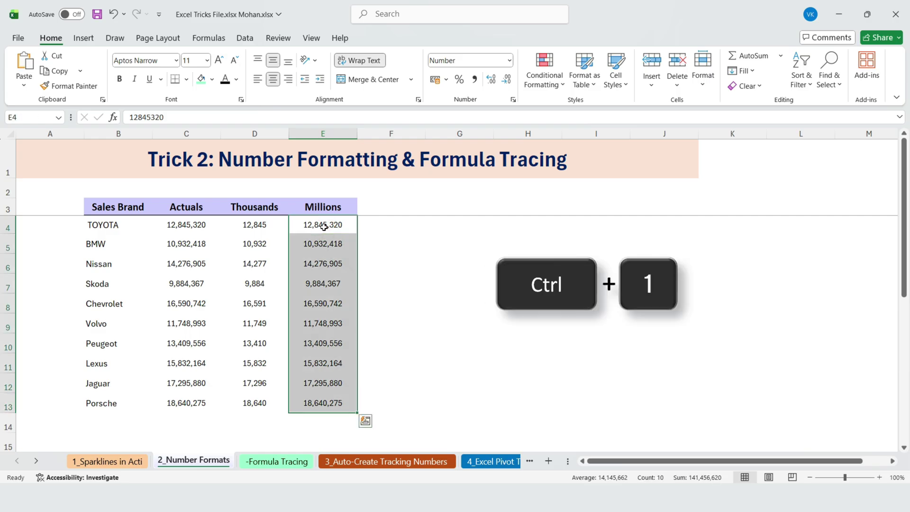
key("ctrl+1")
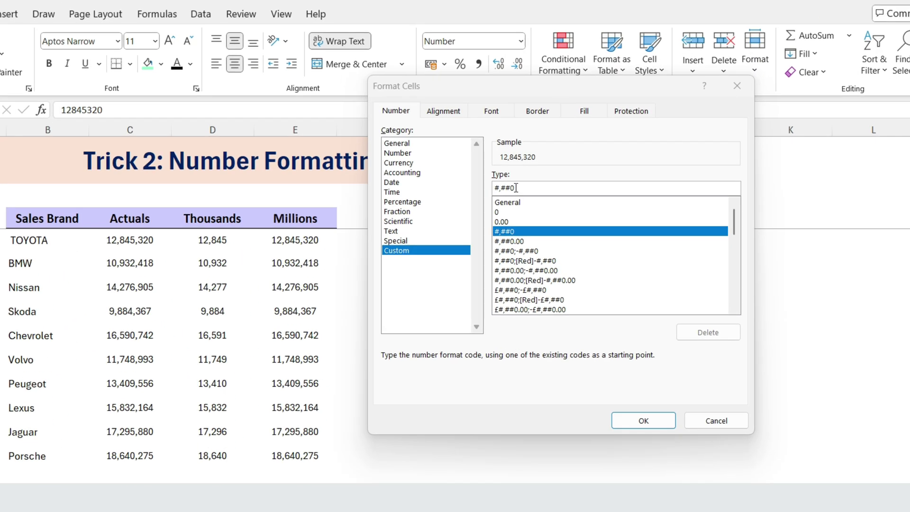
left_click(521, 190)
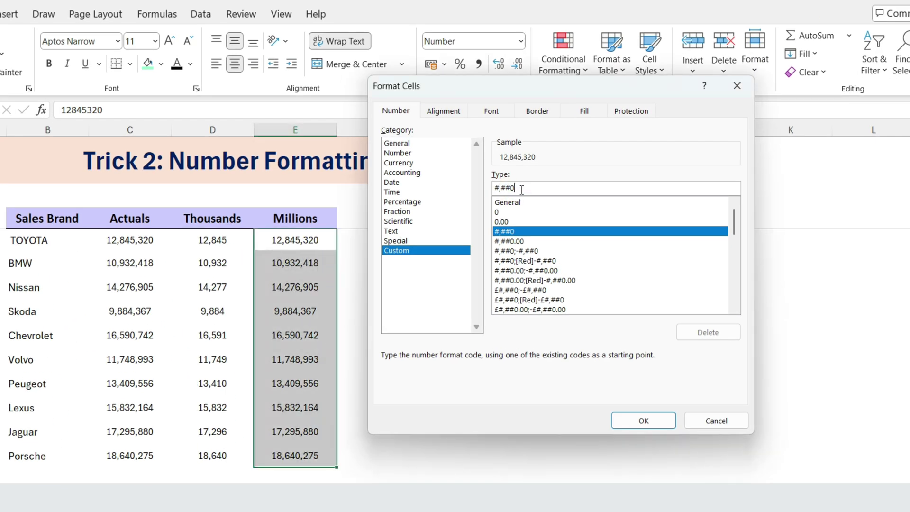
type(",,")
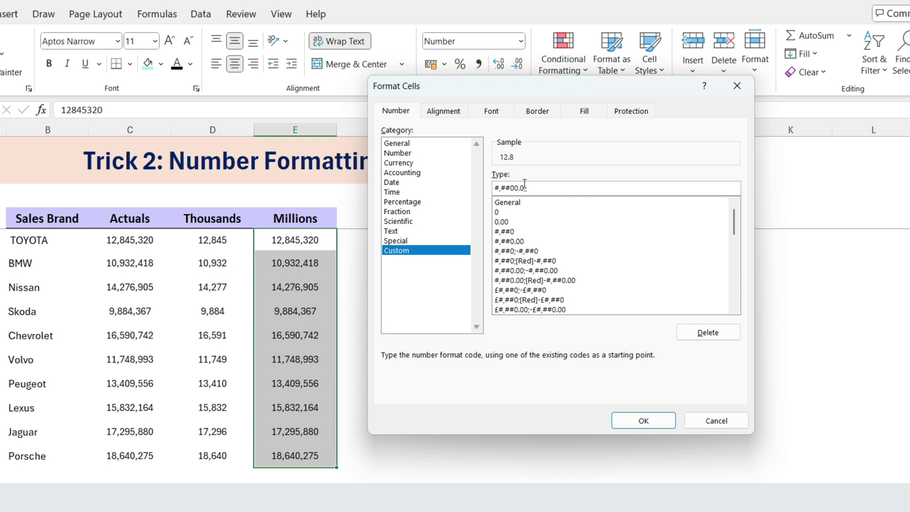
left_click(634, 422)
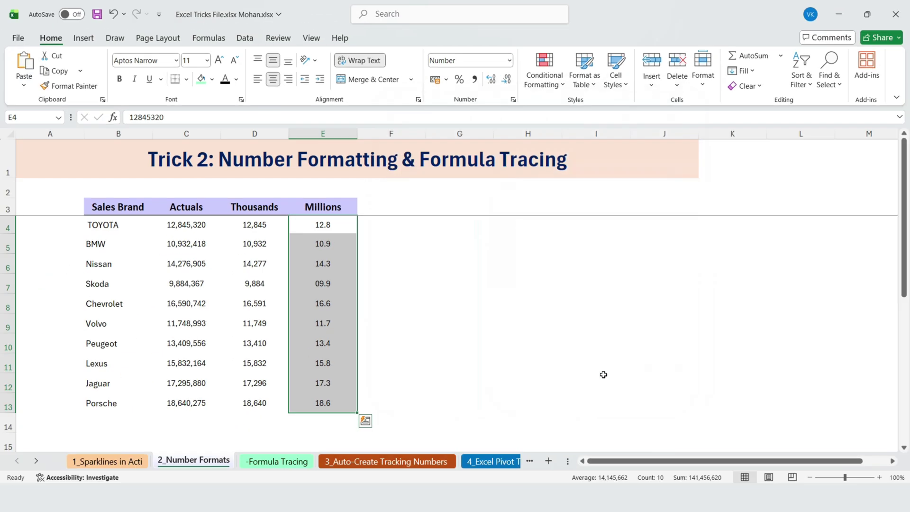
Check the reformatted millions values down column E.
left_click(321, 304)
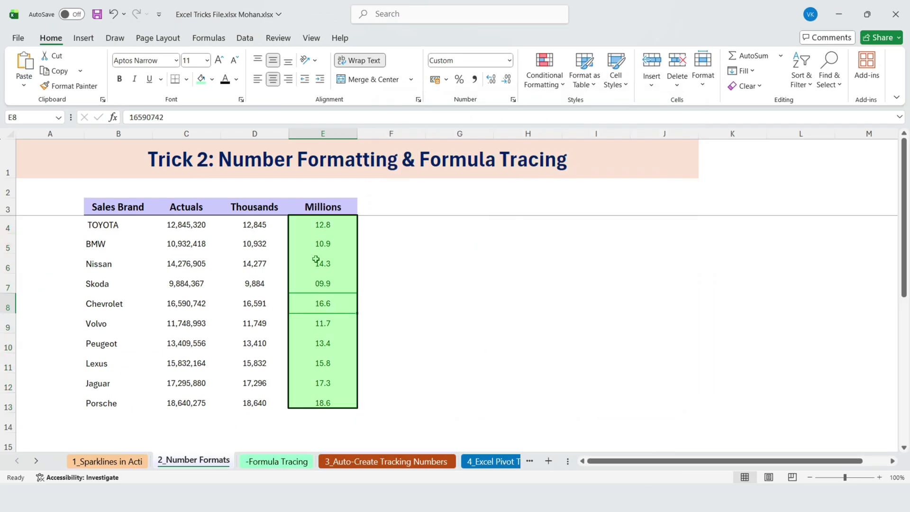
left_click(322, 242)
left_click(322, 230)
left_click(322, 278)
left_click(330, 310)
left_click(331, 330)
left_click(327, 343)
left_click(330, 363)
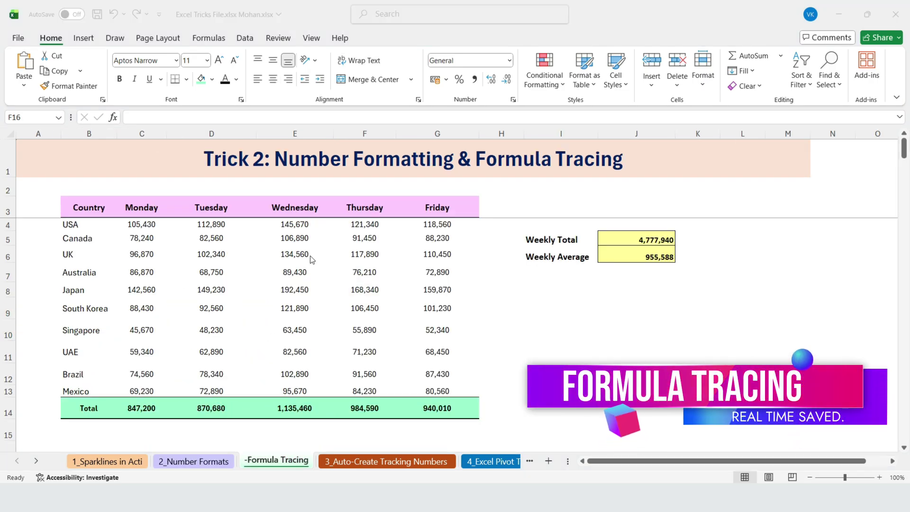
Review the Monday figures and the row 14 day totals, ending on the Monday total C14.
left_click(134, 255)
left_click(137, 289)
left_click(139, 272)
left_click(142, 311)
left_click(142, 353)
left_click(137, 389)
left_click(150, 411)
left_click(213, 418)
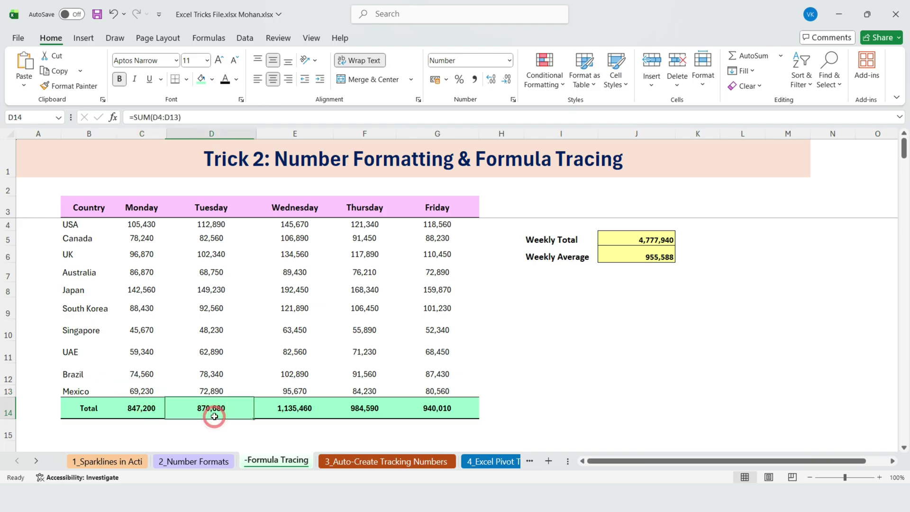
left_click(287, 415)
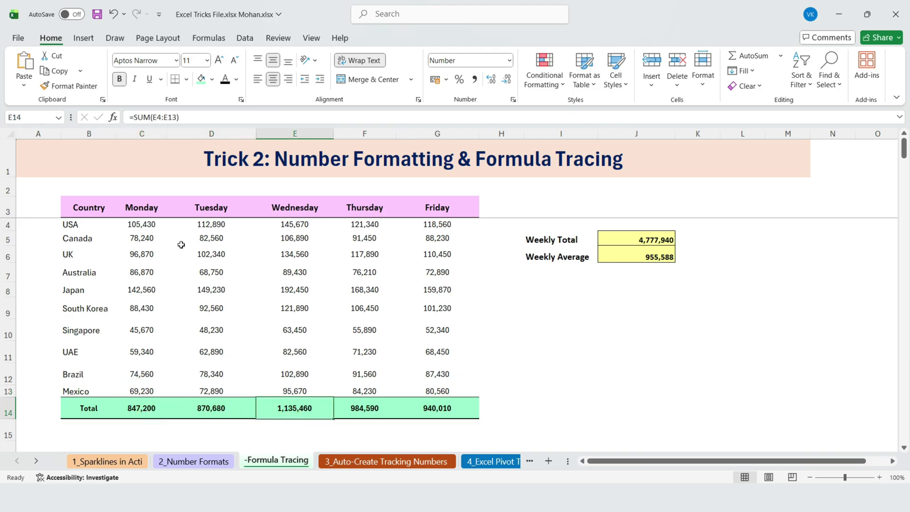
key("Left")
key("Left")
Trace precedents for the Monday total C14 and the Weekly Average J6.
left_click(209, 40)
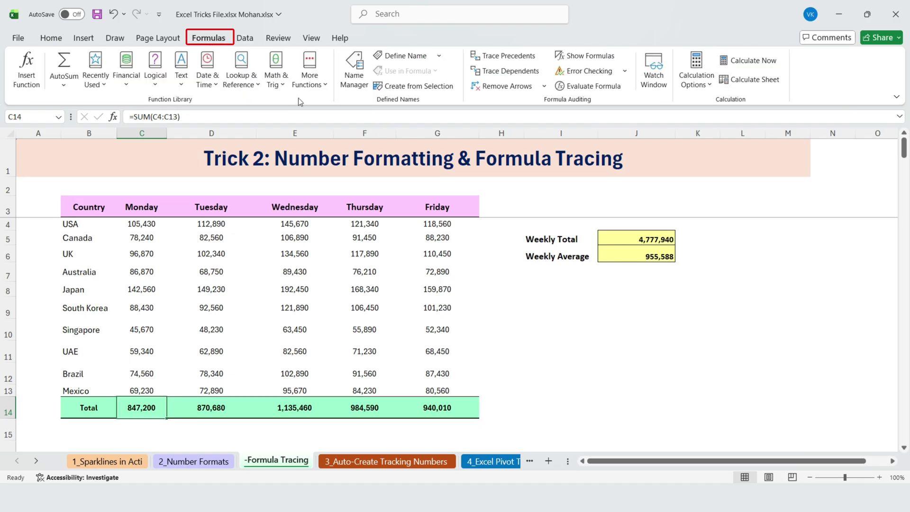
left_click(501, 58)
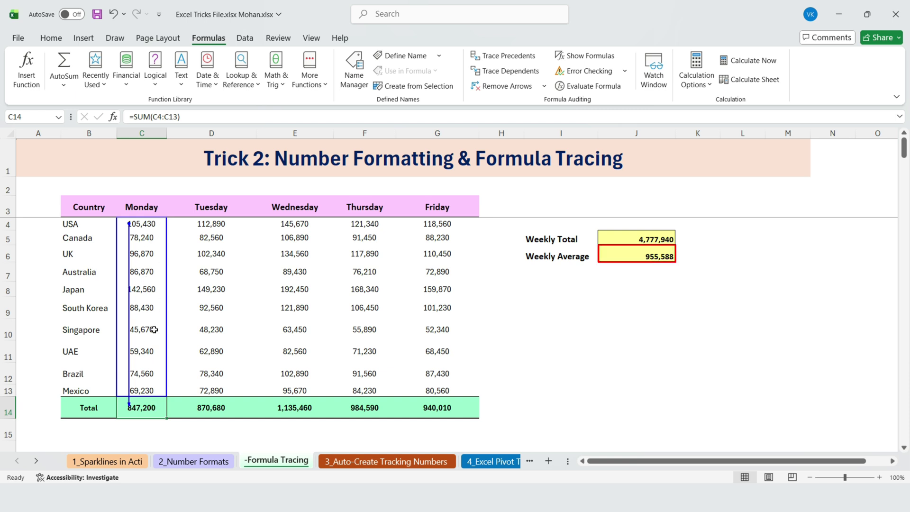
left_click(636, 257)
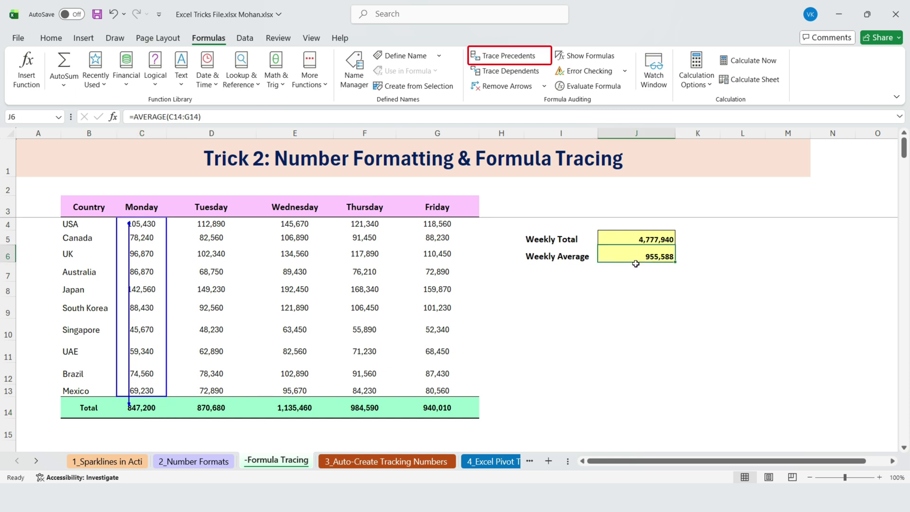
left_click(500, 58)
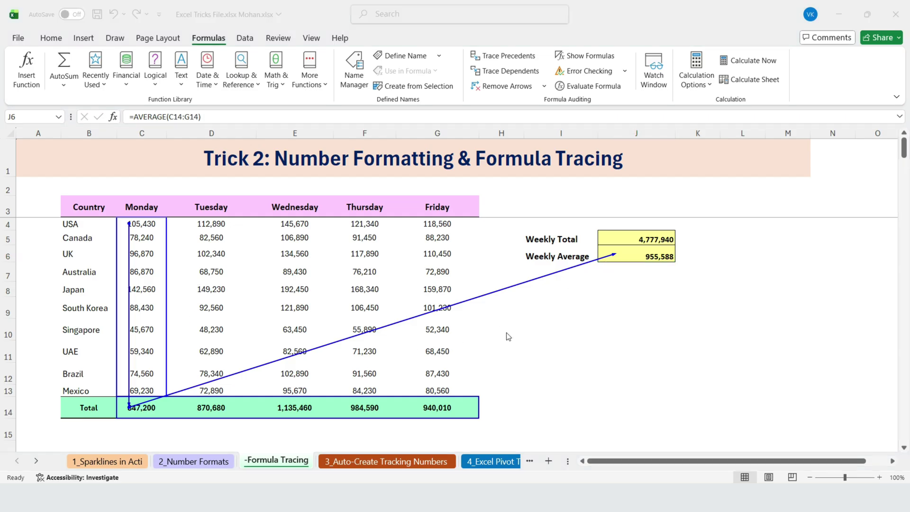
Turn on Show Formulas so the sheet displays formulas instead of results.
left_click(591, 57)
left_click_drag(649, 462, 729, 458)
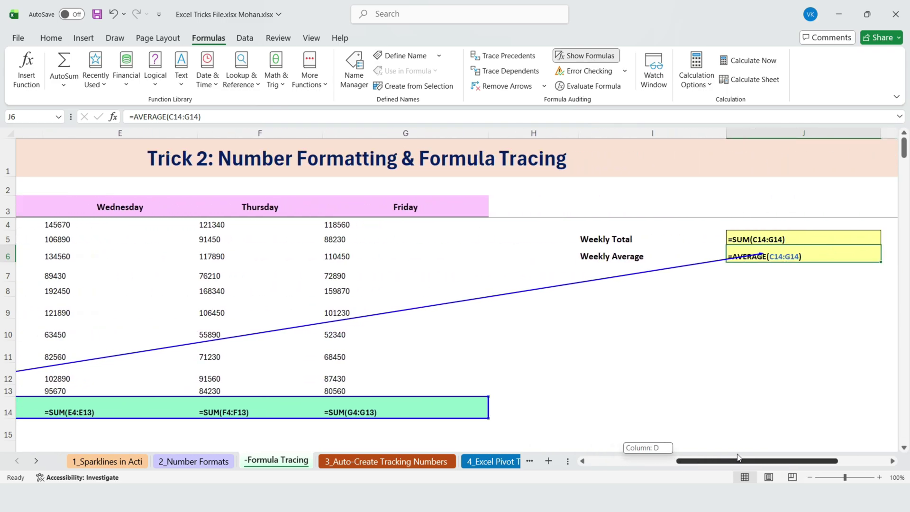
left_click_drag(737, 457, 710, 457)
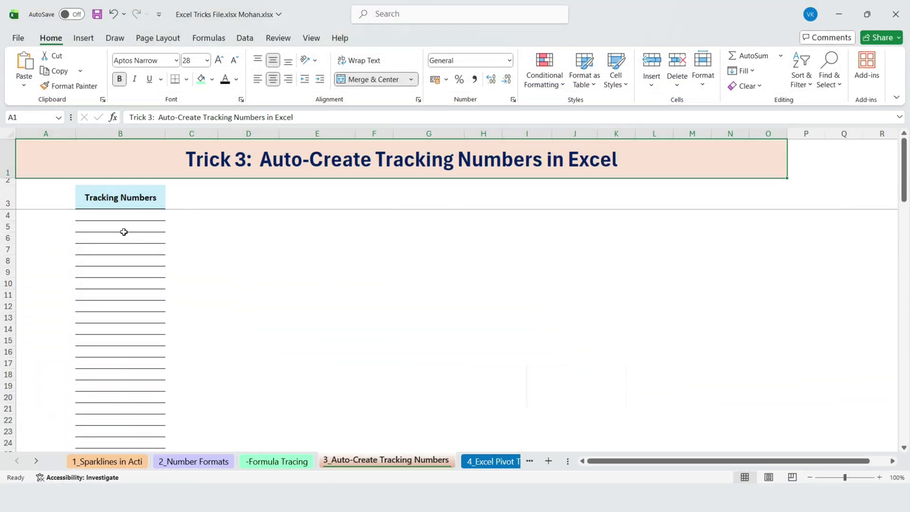
Type 1 to 5 manually into B4:B8, then clear those numbers.
left_click(121, 214)
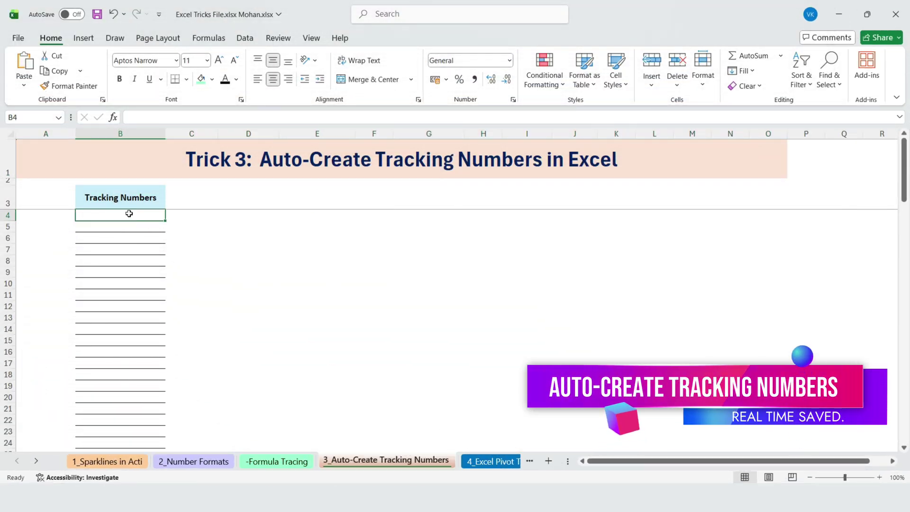
type("1")
key("Return")
type("2")
key("Return")
type("3")
key("Return")
type("4")
key("Return")
type("5")
key("Return")
left_click_drag(101, 215, 121, 260)
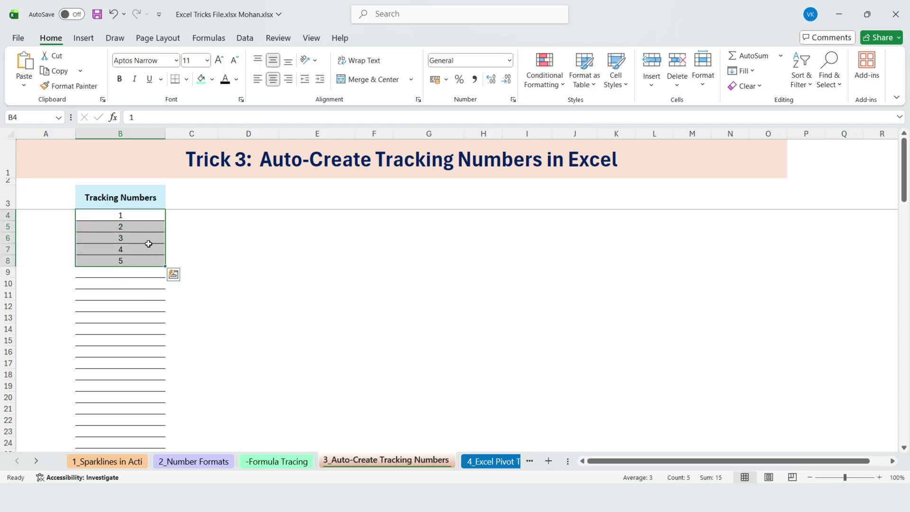
key("Delete")
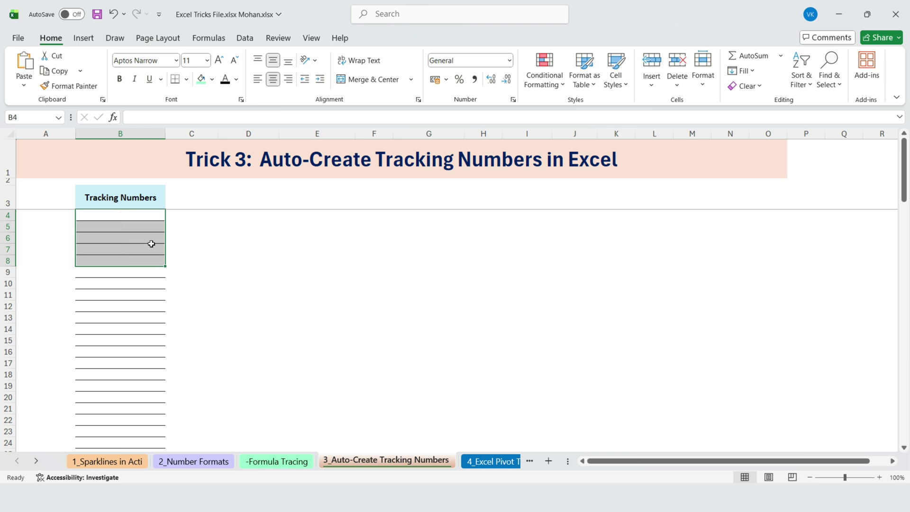
Enter =SEQUENCE(100) in B4 to spill numbers 1 to 100.
left_click(119, 216)
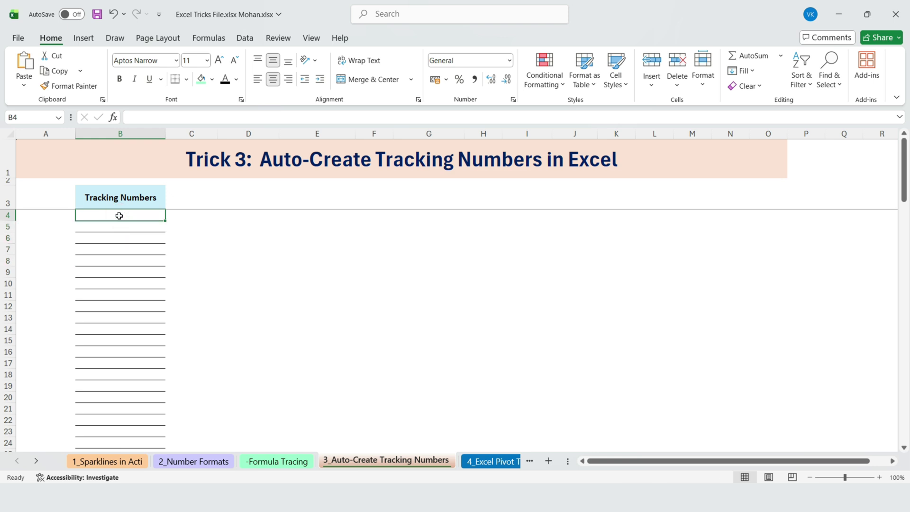
type("=SEQ")
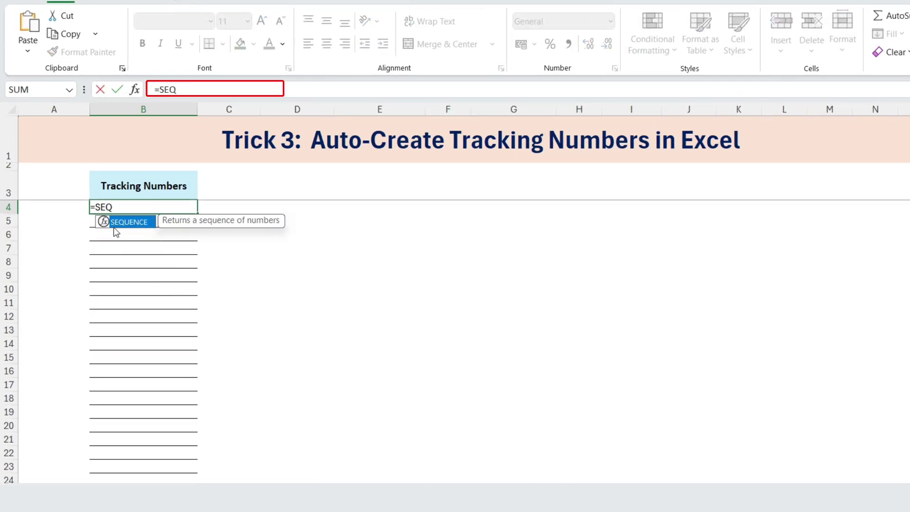
double_click(132, 222)
type("100")
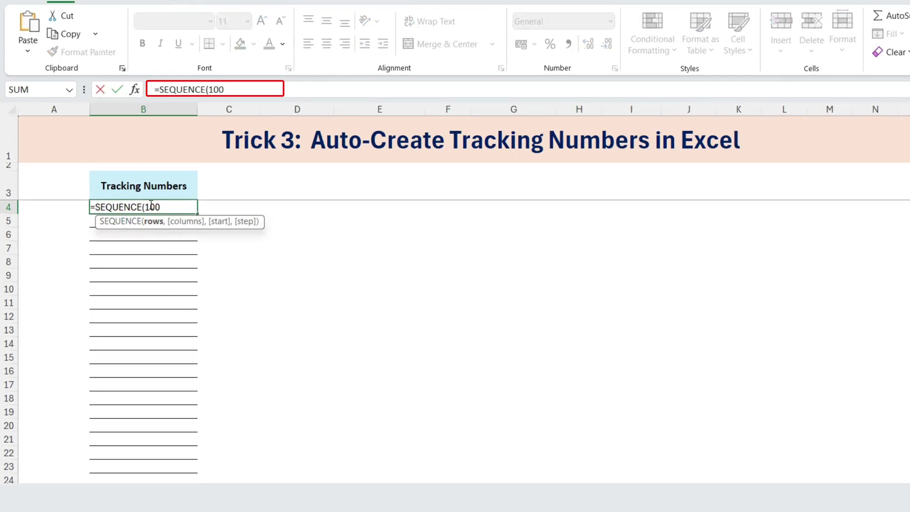
key("Return")
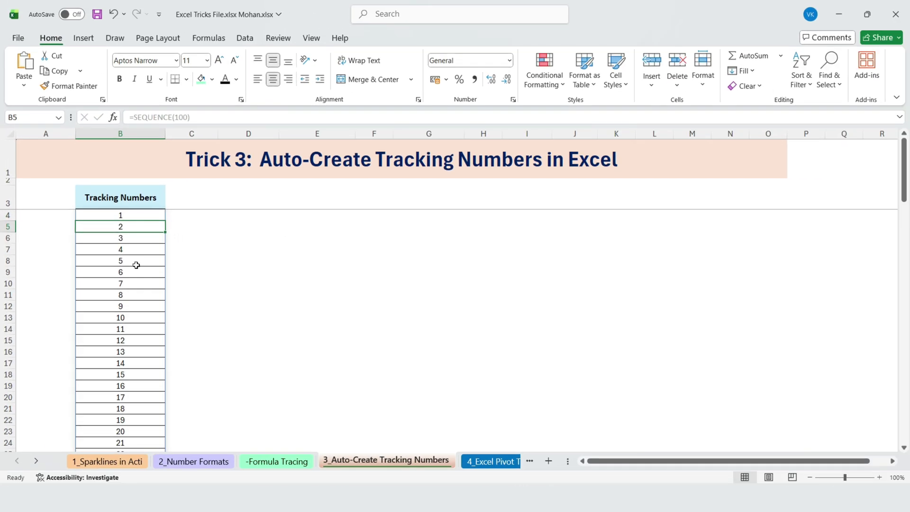
Scroll through and check the spilled tracking numbers in column B.
scroll(136, 265, "down", 20)
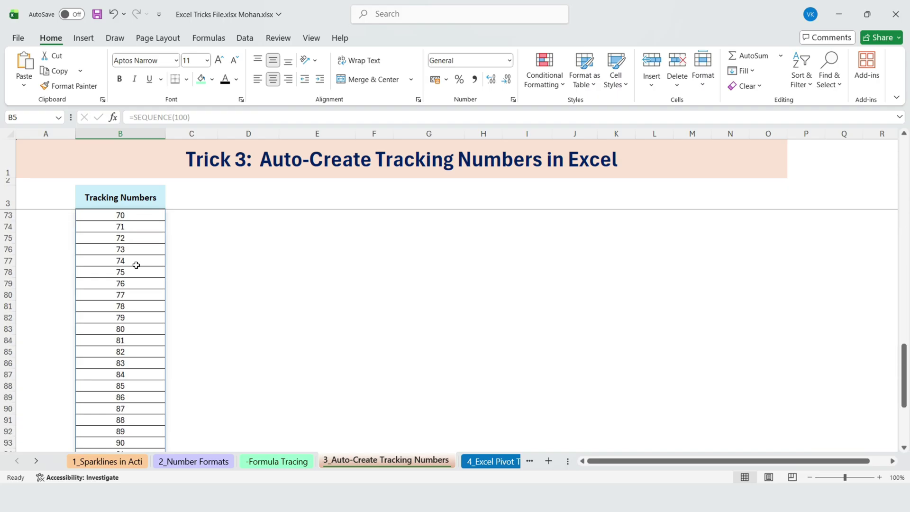
key("ctrl+Home")
left_click(123, 228)
left_click(126, 240)
left_click(132, 251)
left_click(132, 261)
left_click(134, 272)
left_click(136, 284)
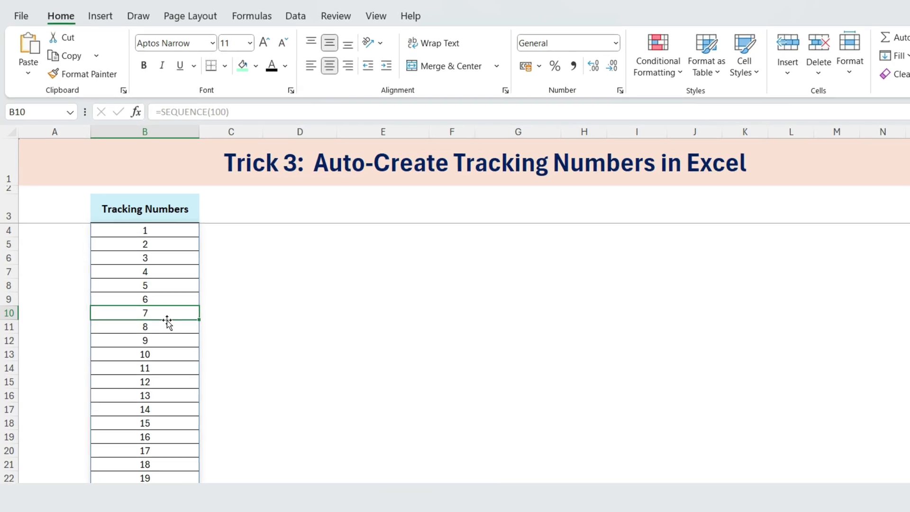
Enter ="VK"&TEXT(SEQUENCE(100),"000") in B4 to generate codes VK001 to VK100.
left_click(161, 230)
type("=\"")
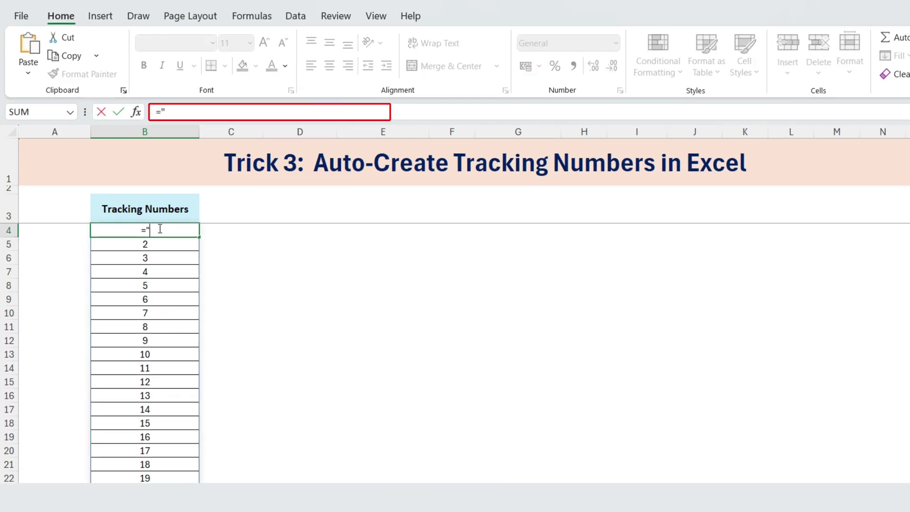
type("VK\"& TEXT")
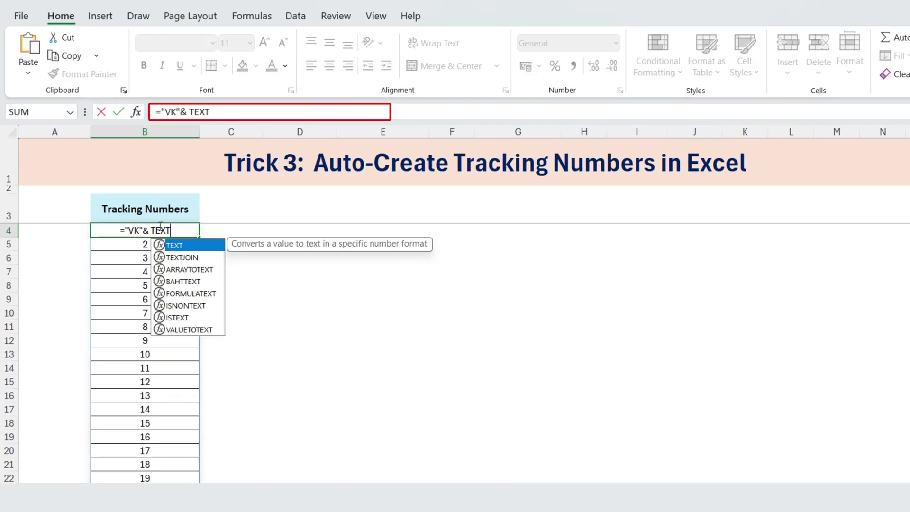
double_click(183, 246)
type("SEQ")
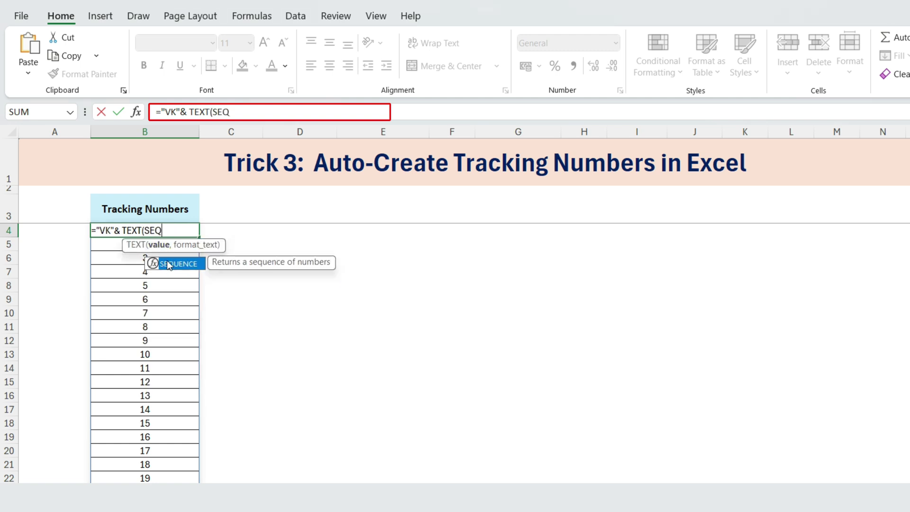
double_click(176, 261)
type("100")
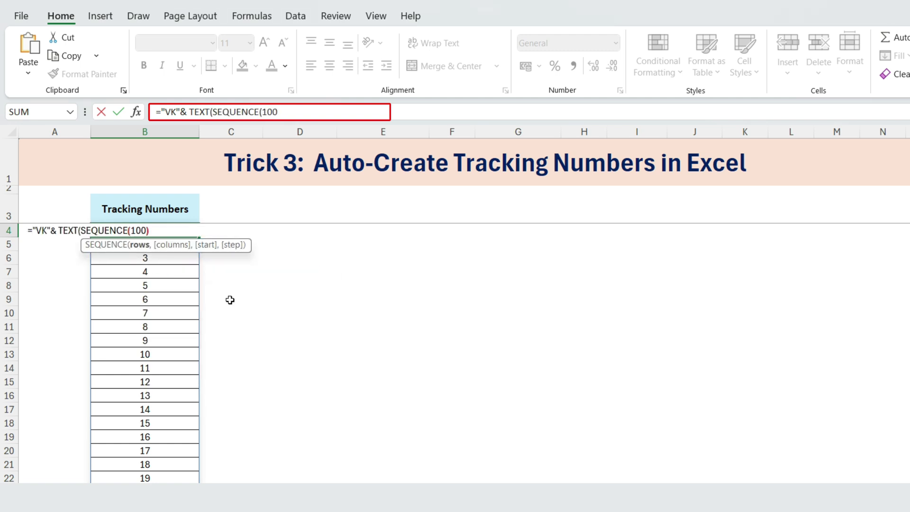
type("),\"000")
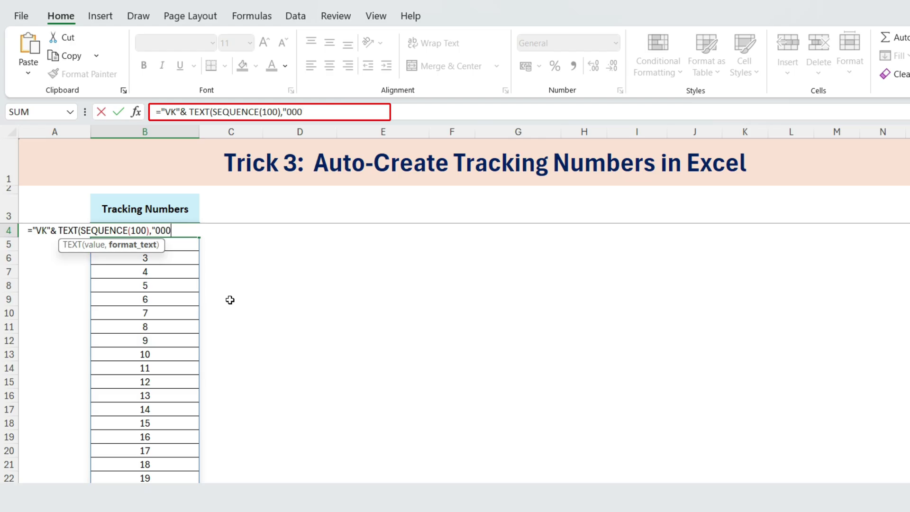
type("\")")
key("Return")
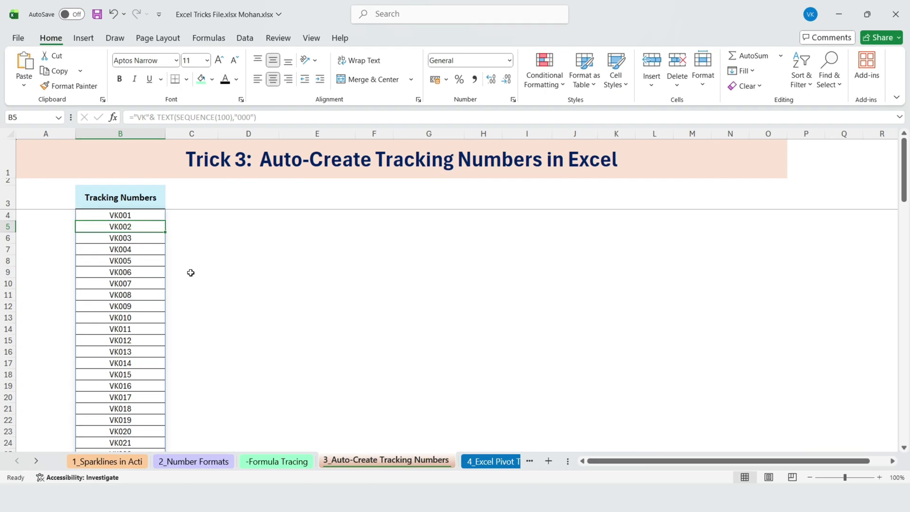
Scroll down to check the generated VK tracking codes.
left_click(122, 249)
scroll(124, 265, "down", 20)
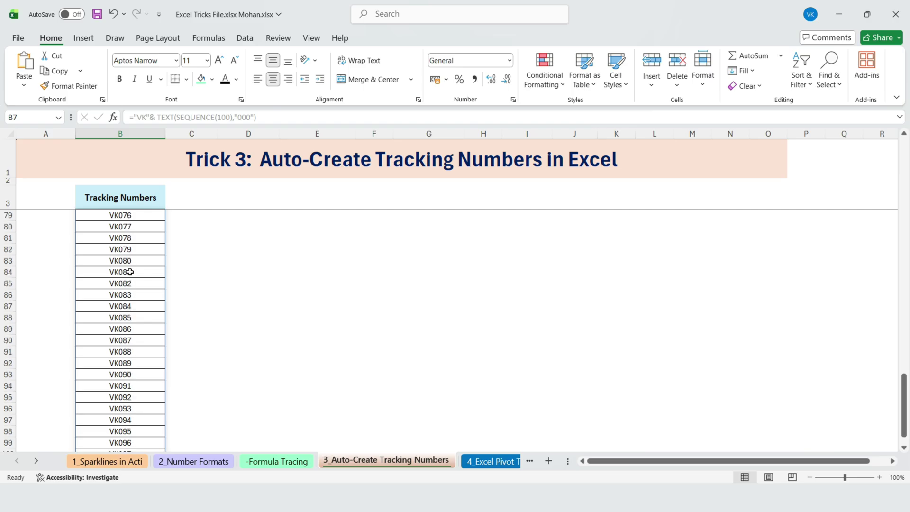
scroll(129, 271, "down", 4)
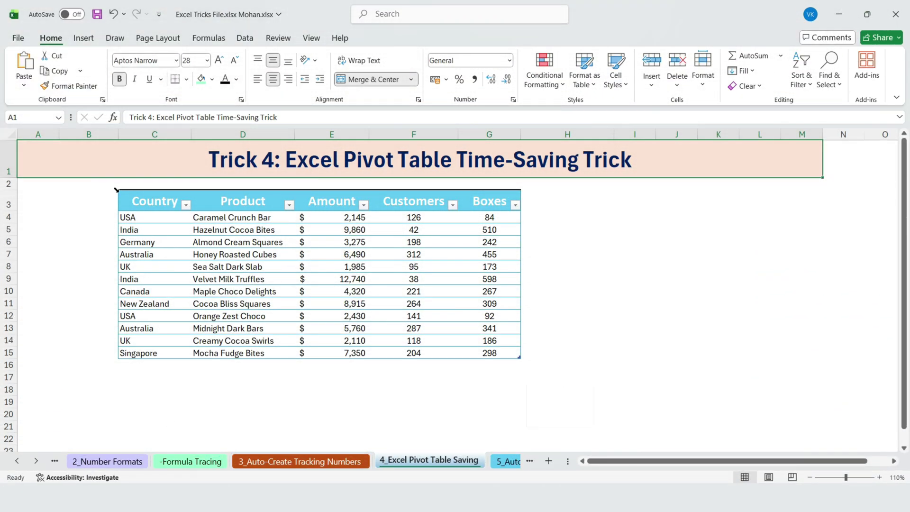
Create a PivotTable from the chocolate sales table on a new worksheet, with Country as a filter.
left_click_drag(121, 189, 503, 353)
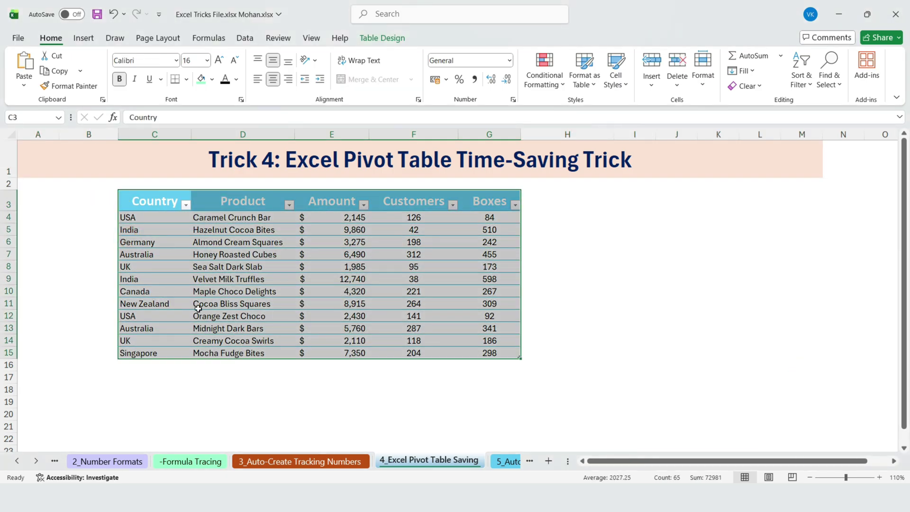
left_click(236, 255)
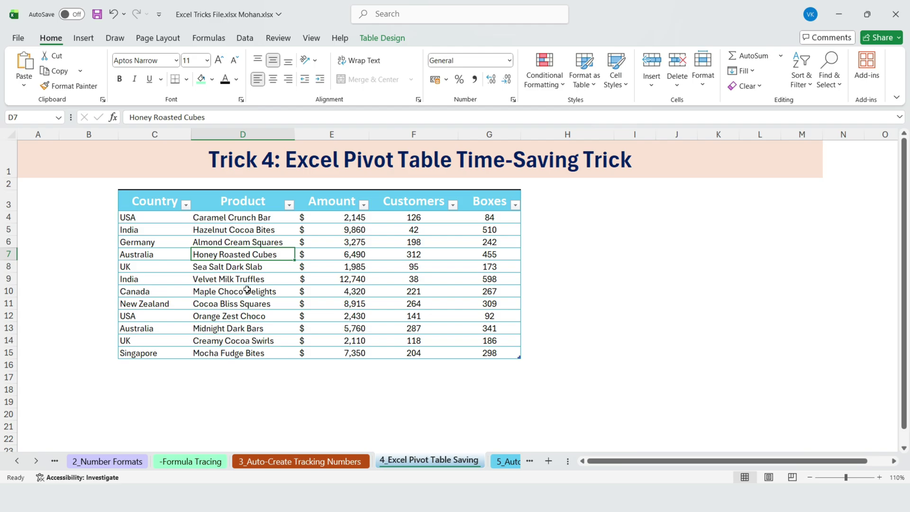
left_click(87, 40)
left_click(28, 66)
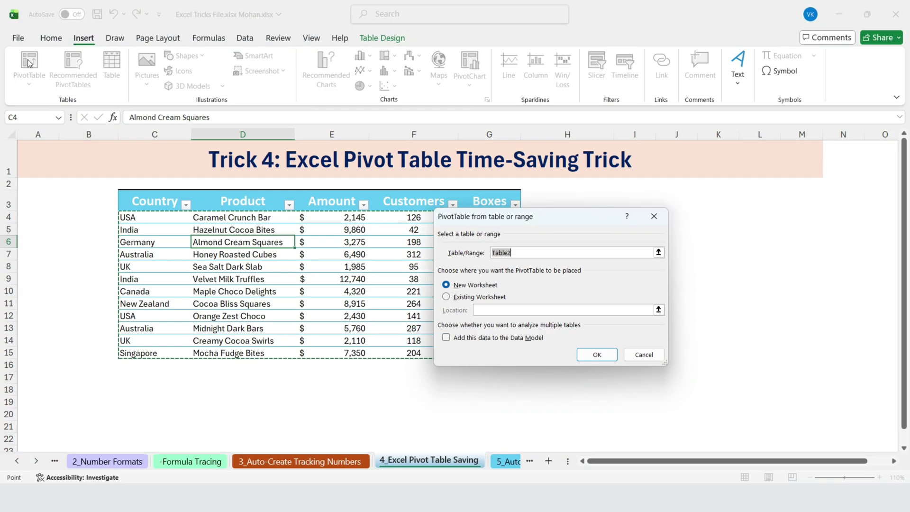
left_click_drag(587, 217, 693, 190)
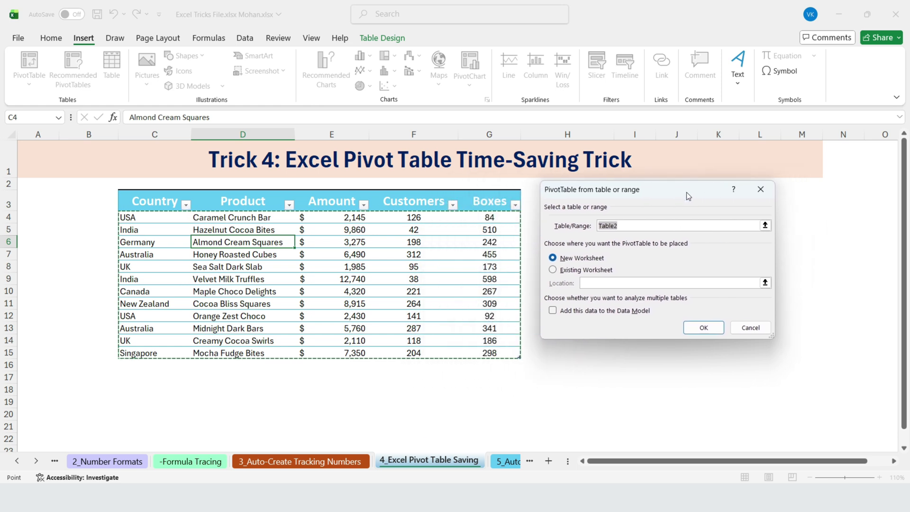
left_click(703, 328)
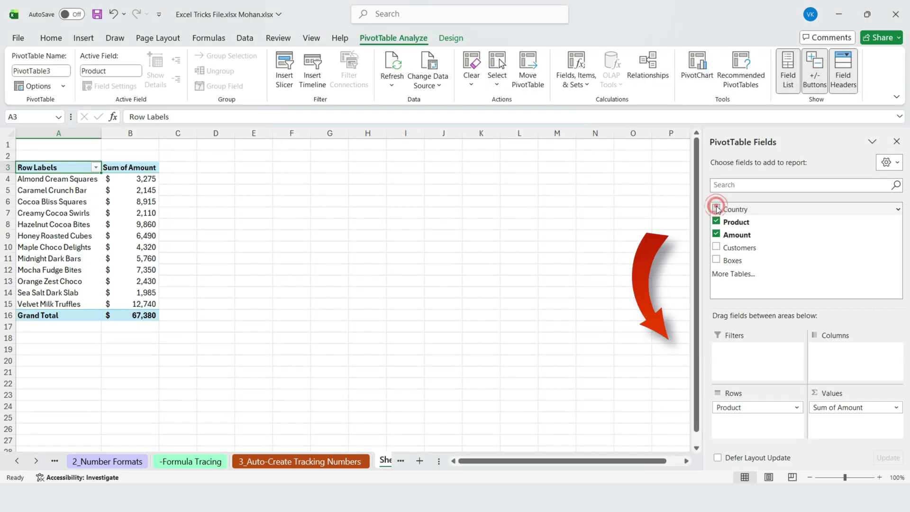
left_click_drag(725, 209, 736, 364)
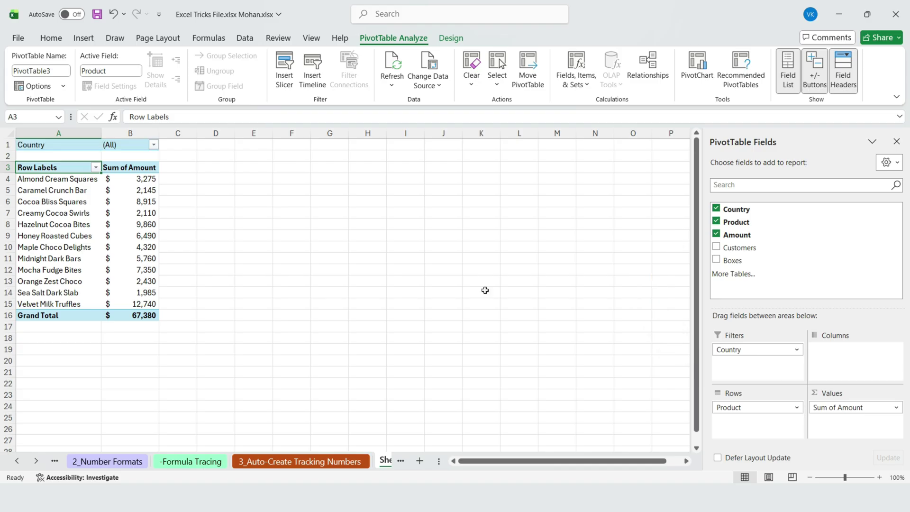
Filter the pivot table's Country field to Australia.
left_click(154, 145)
left_click(57, 187)
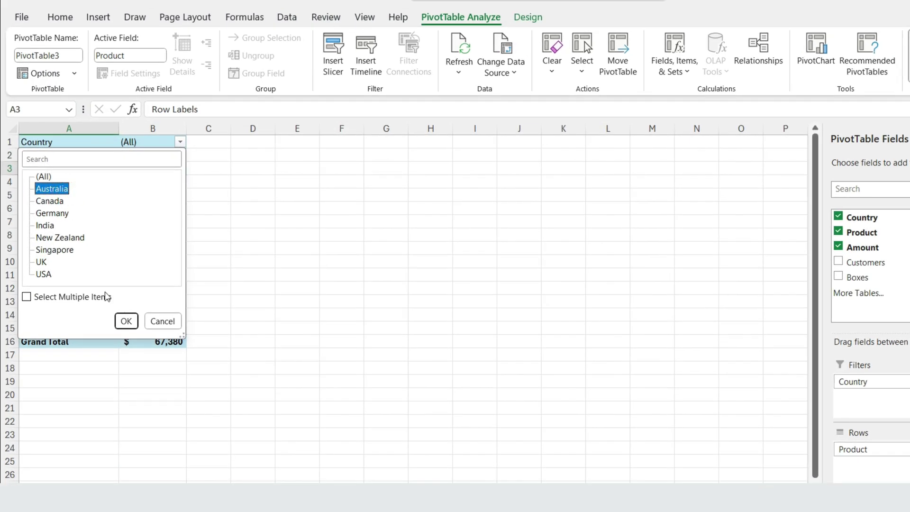
left_click(134, 325)
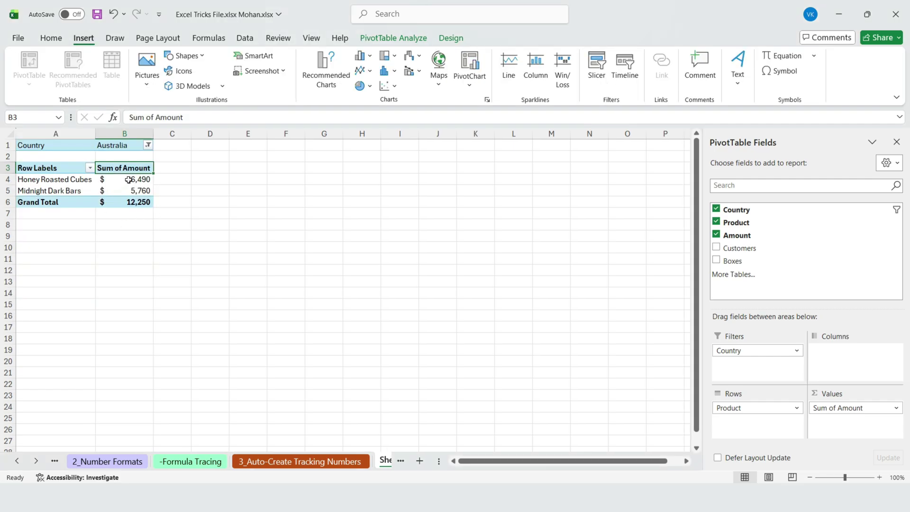
Open the PivotTable Analyze Options dropdown for the pivot table.
left_click(128, 179)
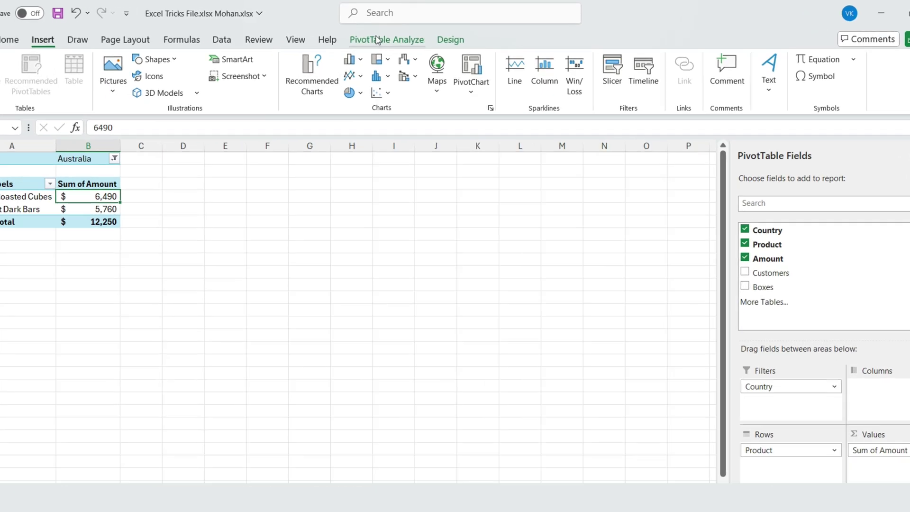
left_click(378, 39)
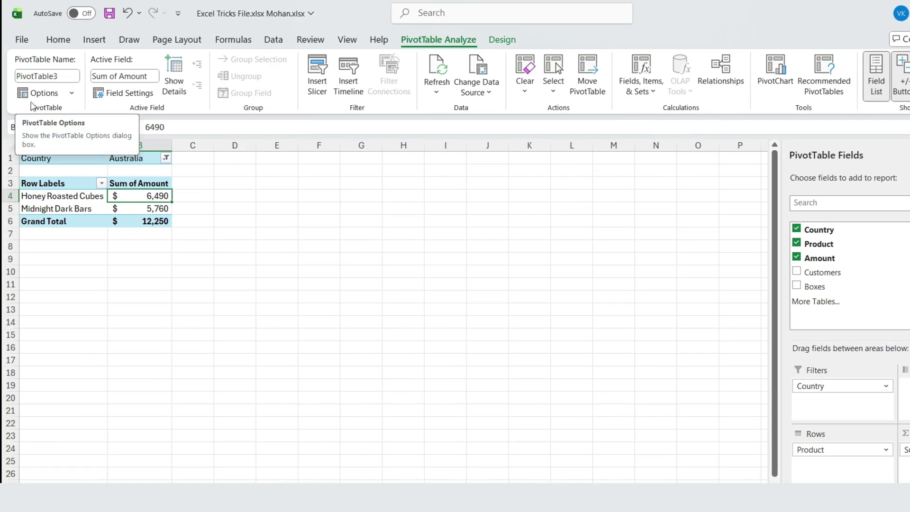
left_click(71, 92)
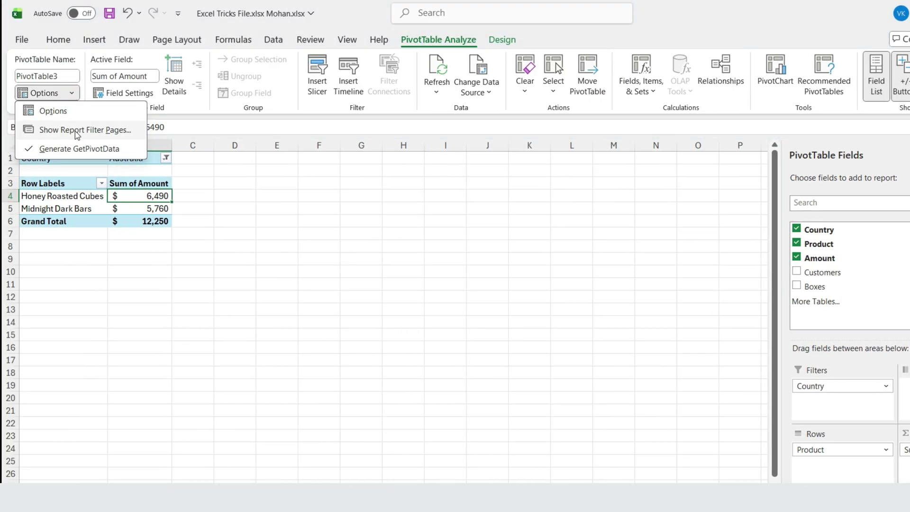
Create a PivotTable sheet per Country with Show Report Filter Pages, then browse Germany through USA.
left_click(105, 135)
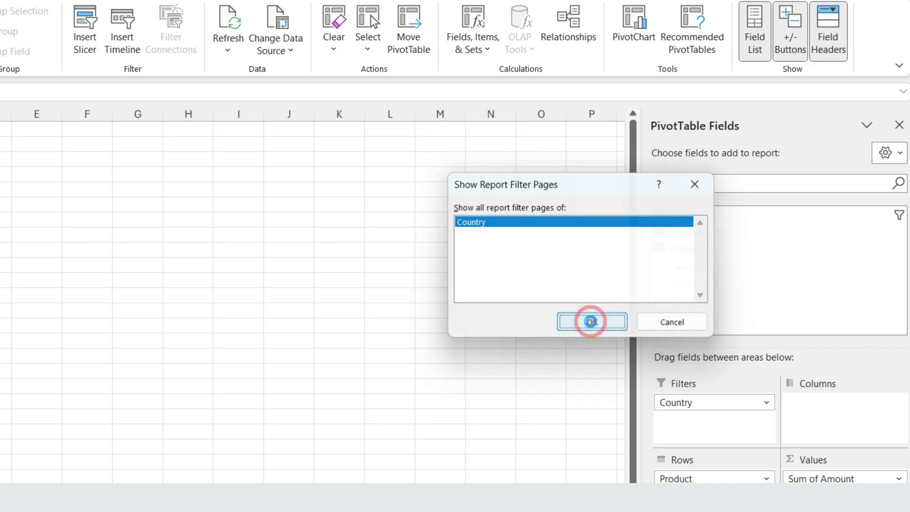
left_click(592, 322)
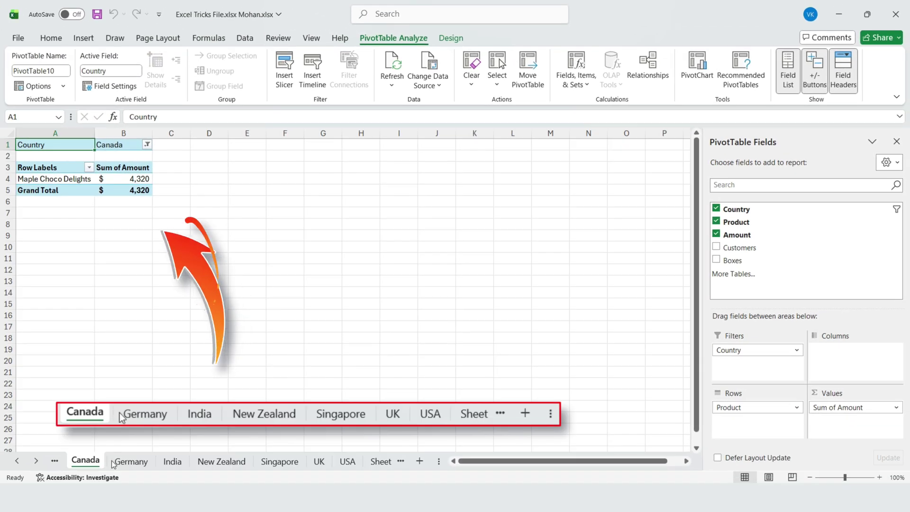
left_click(107, 465)
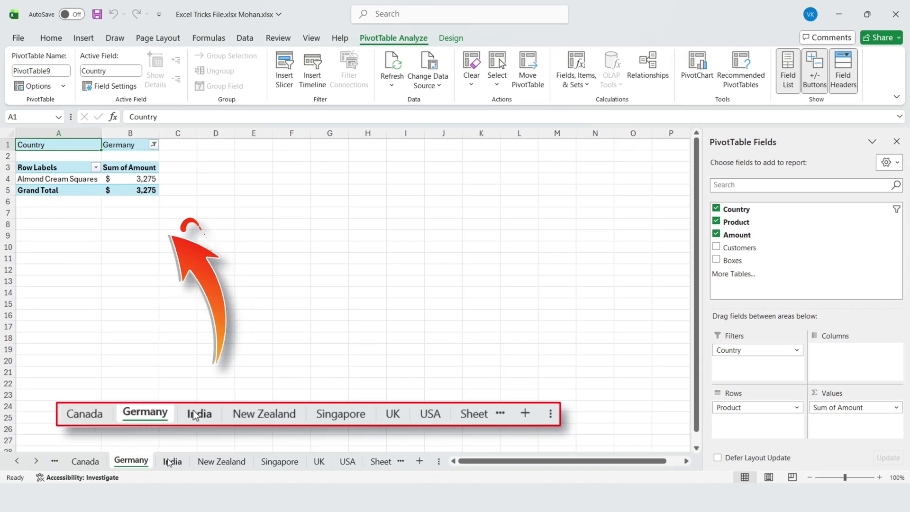
left_click(163, 462)
left_click(216, 463)
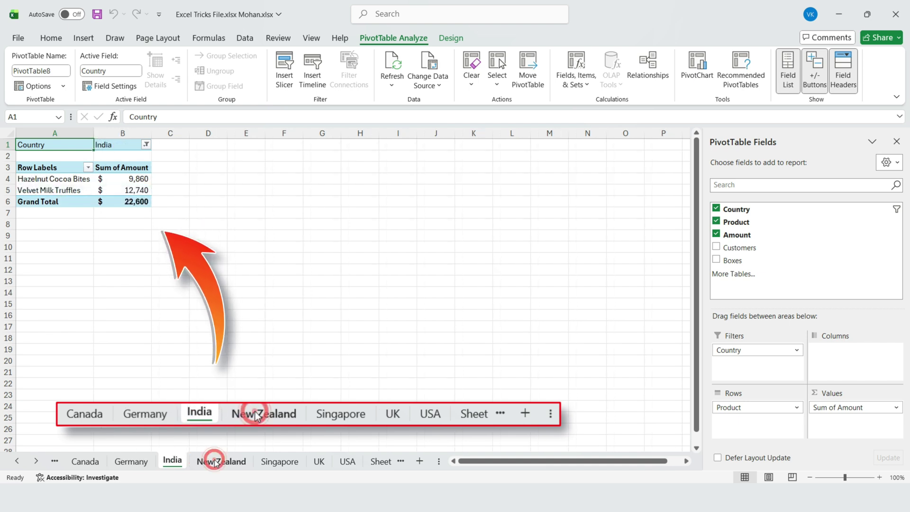
left_click(270, 464)
left_click(313, 462)
left_click(339, 462)
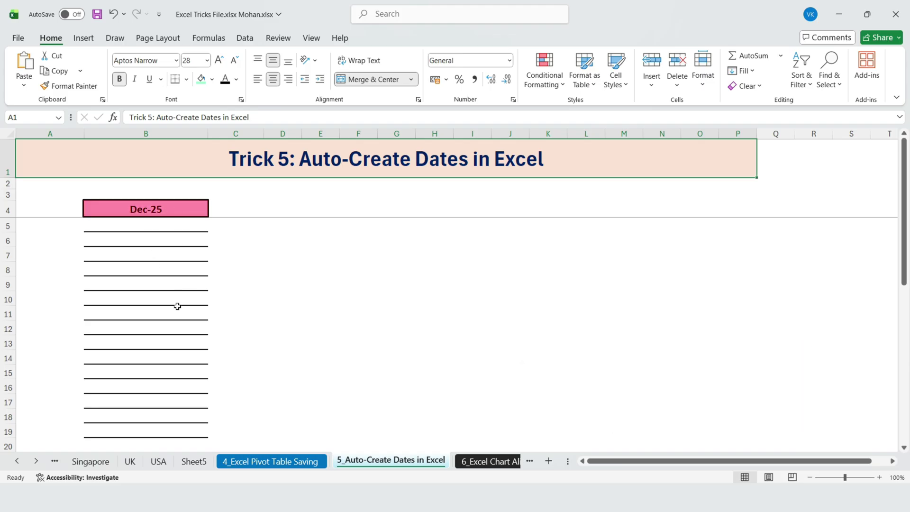
Try entering 1-Dec-25 in B5, drag-filling dates down to row 19, then delete them.
left_click(173, 368)
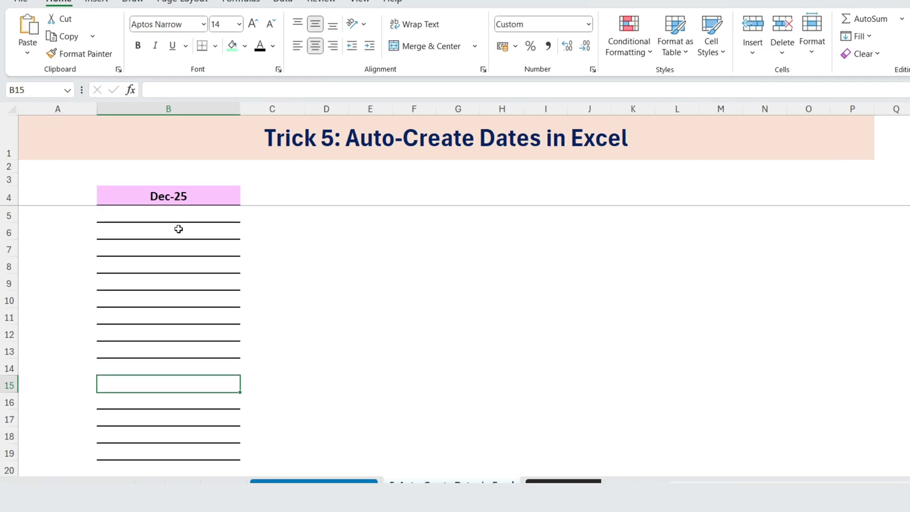
left_click(152, 225)
type("1-Dec-25")
key("Return")
left_click(190, 211)
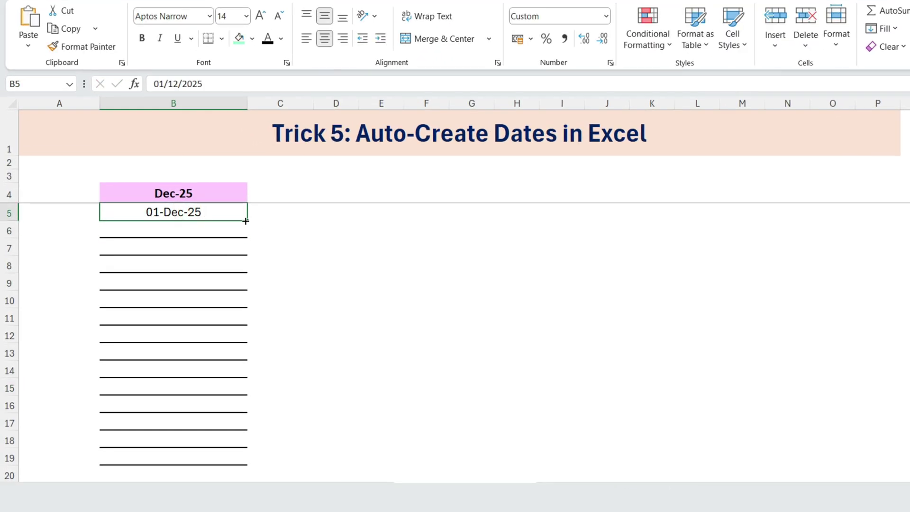
left_click_drag(245, 221, 241, 450)
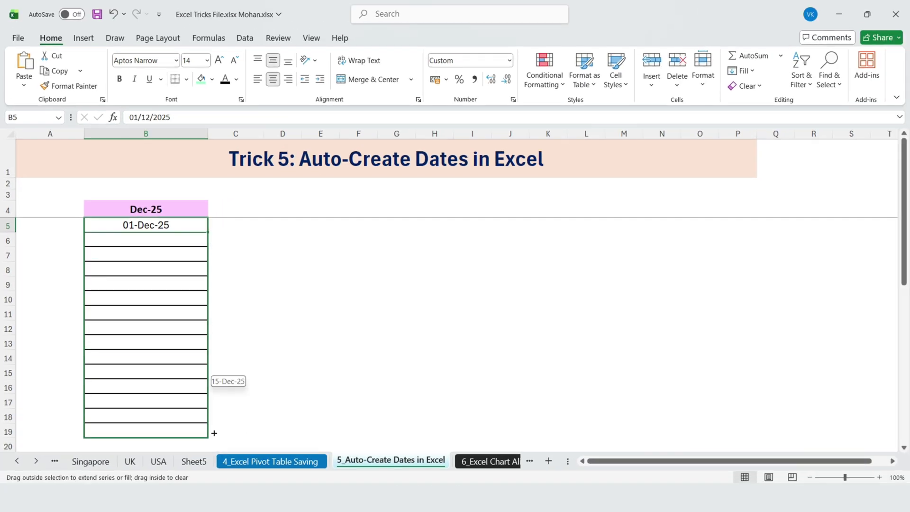
left_click_drag(202, 423, 202, 424)
key("Delete")
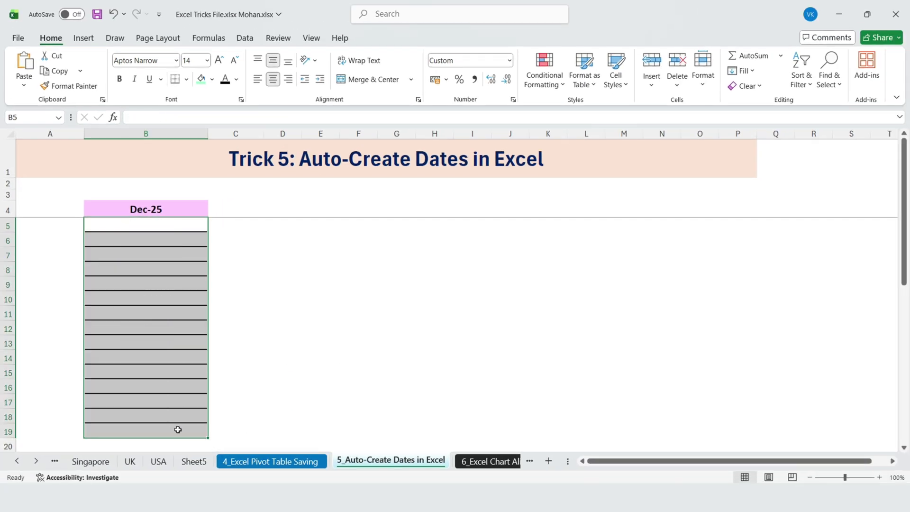
Enter =SEQUENCE(31,,"1-Dec-2025") in B5 so 01-Dec-25 through 31-Dec-25 spill down.
left_click(138, 224)
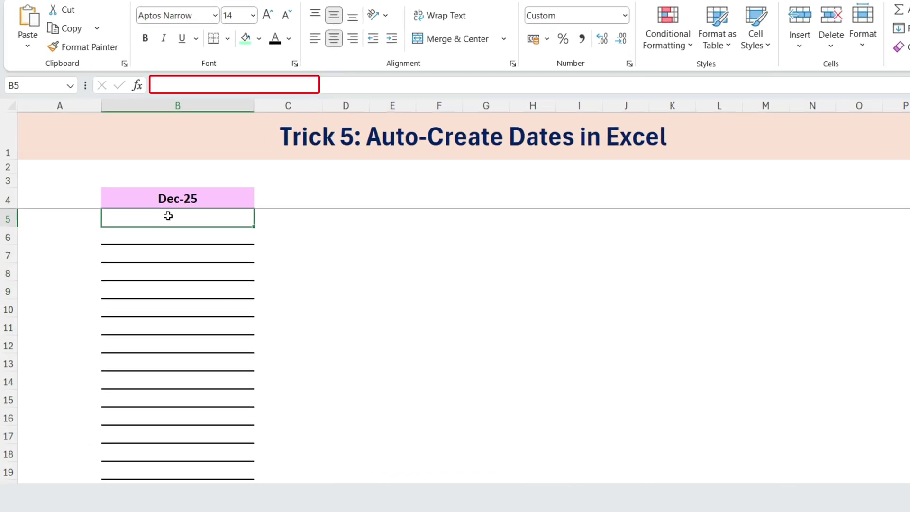
type("=SEQ")
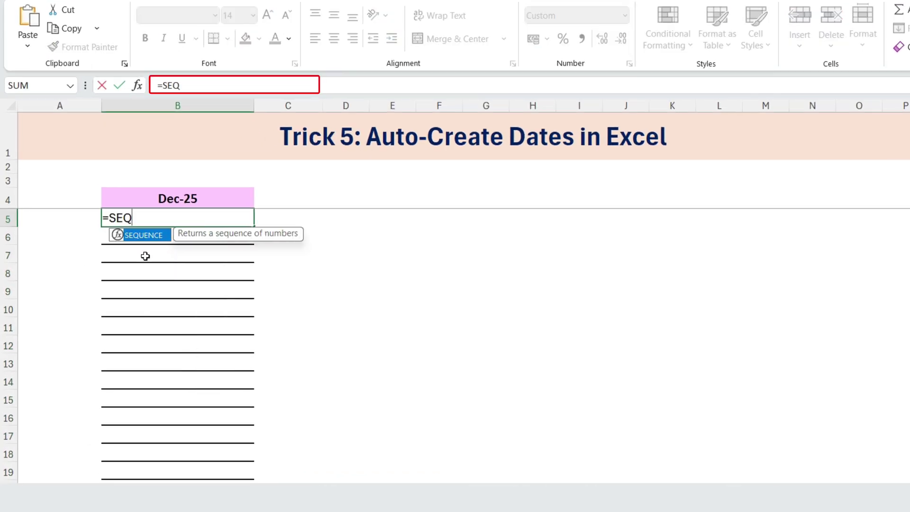
double_click(143, 235)
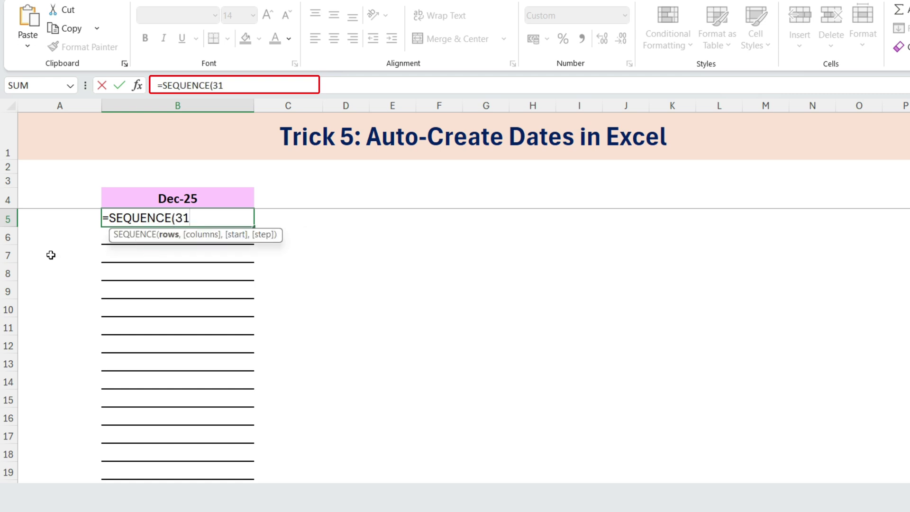
type("31,,\"1-D")
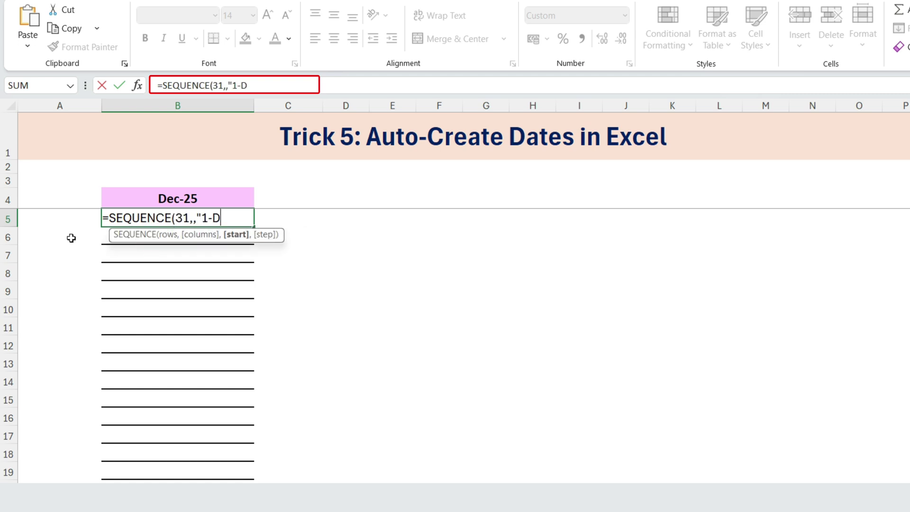
type("ec-2025\"")
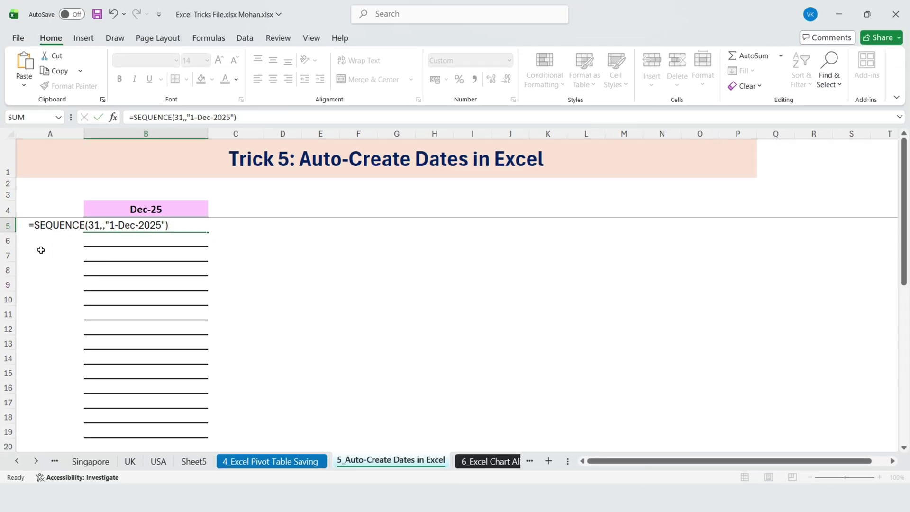
key("Return")
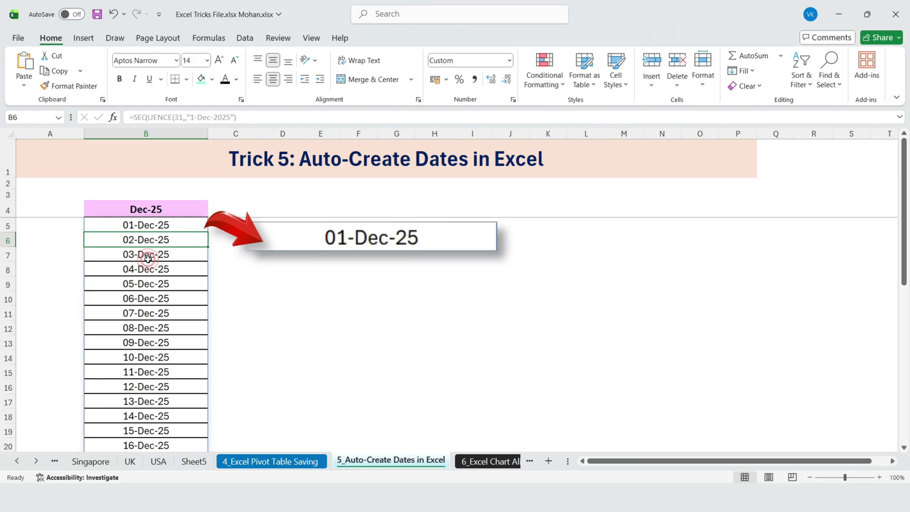
left_click(149, 284)
scroll(149, 286, "down", 6)
scroll(148, 288, "down", 3)
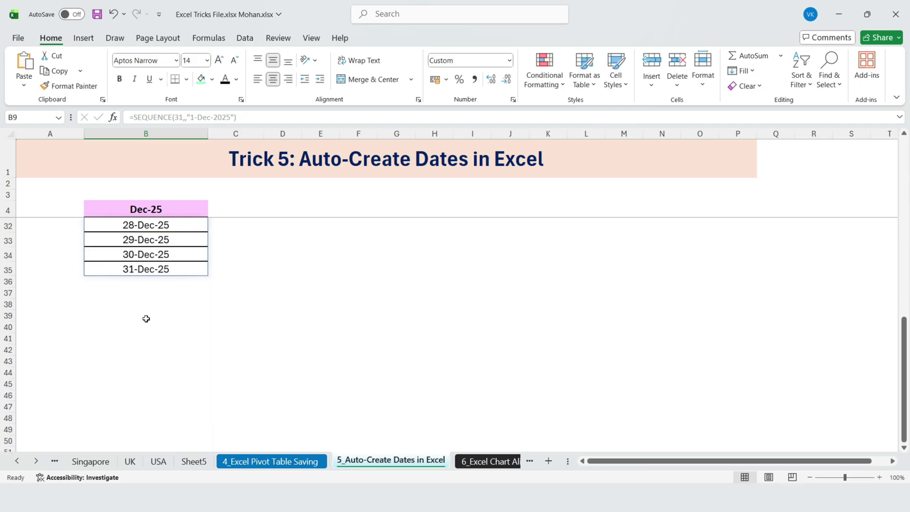
scroll(145, 331, "up", 1)
left_click(191, 296)
Shrink the Boxes chart and move it to the left.
scroll(188, 303, "up", 8)
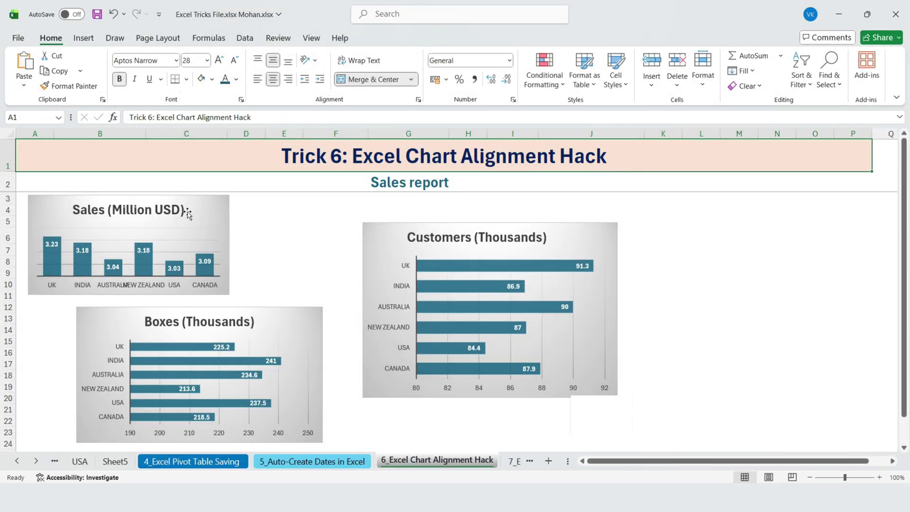
left_click(180, 211)
left_click(211, 225)
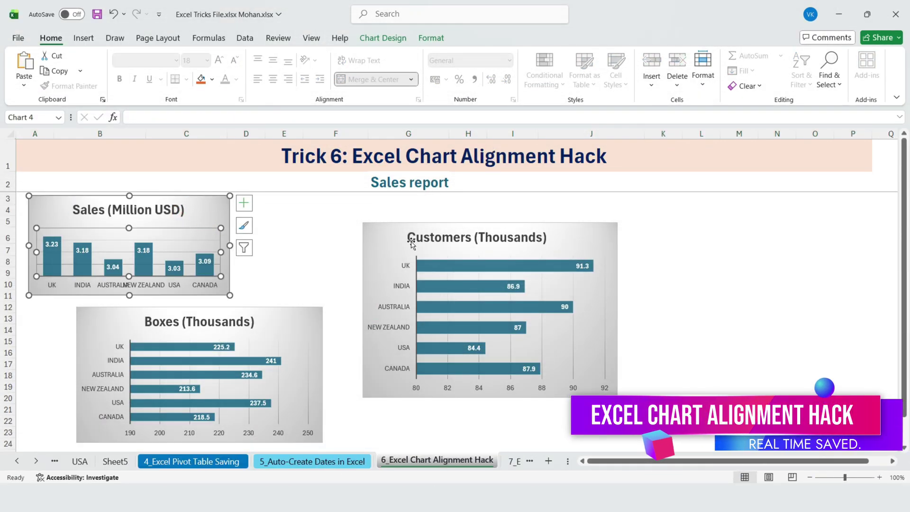
left_click(386, 238)
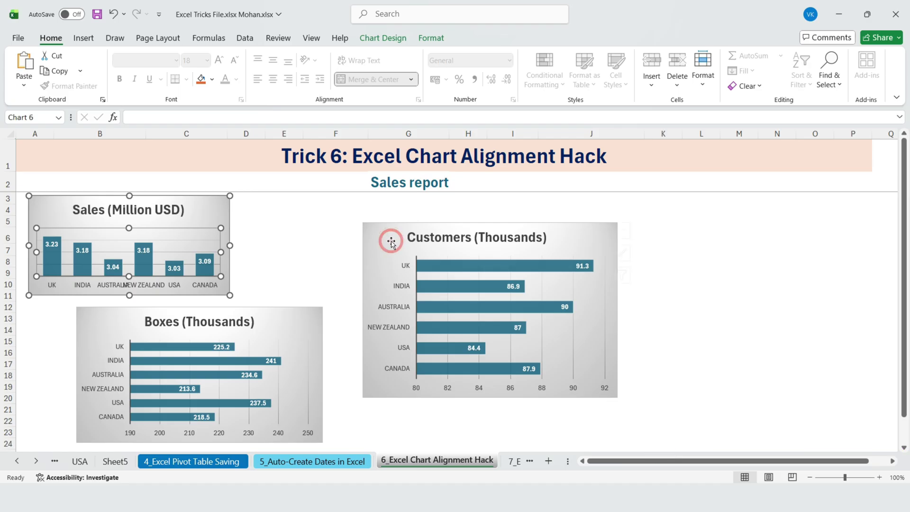
left_click(299, 327)
left_click_drag(322, 307, 216, 327)
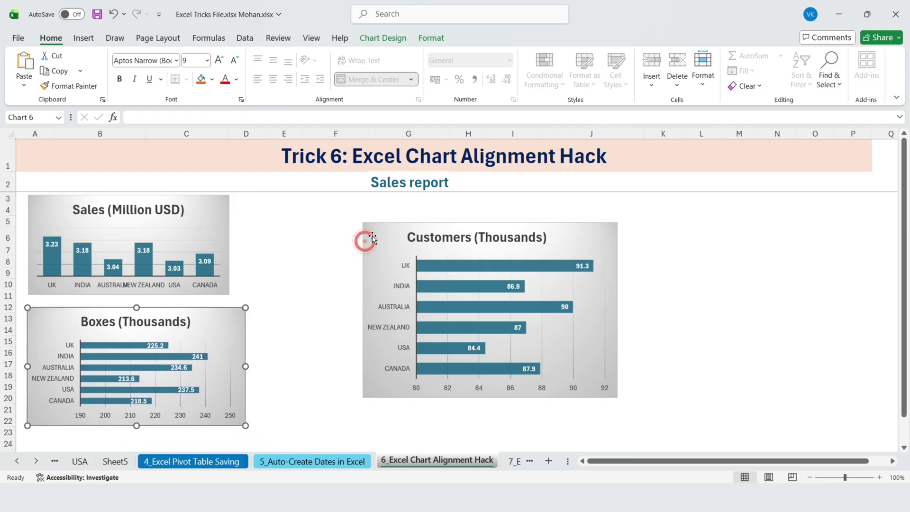
Move the Customers chart up beside the Sales chart.
left_click(363, 238)
left_click_drag(367, 233, 384, 256)
left_click(474, 281)
left_click_drag(474, 282, 352, 223)
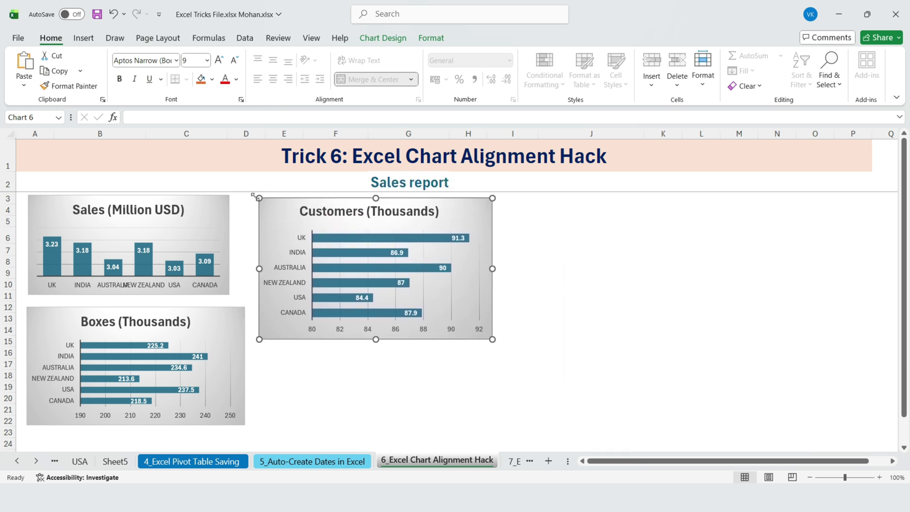
left_click(402, 376)
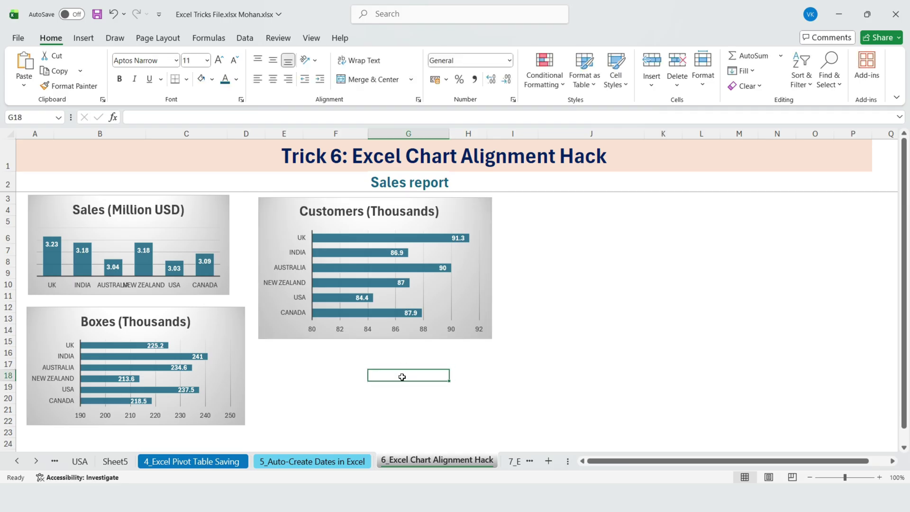
left_click(264, 391)
Select the Sales, Customers and Boxes charts together as one group.
left_click(164, 212)
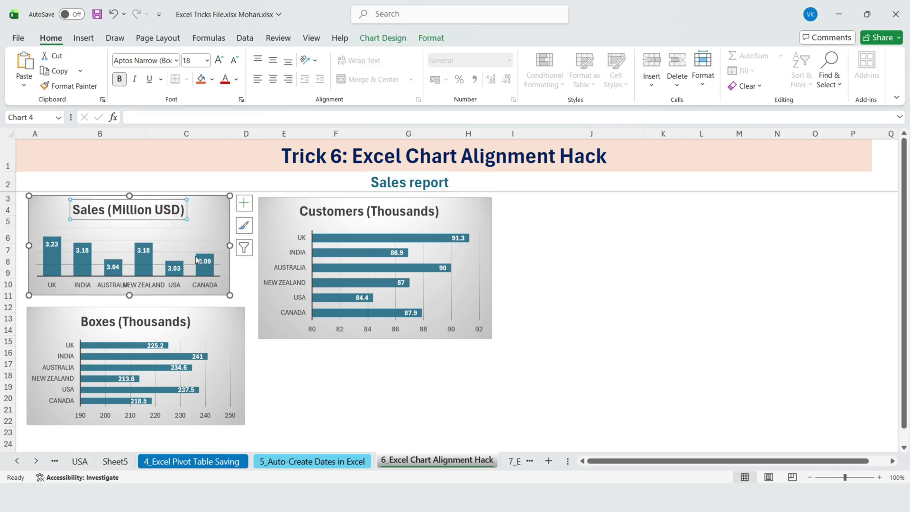
left_click(278, 223, "ctrl")
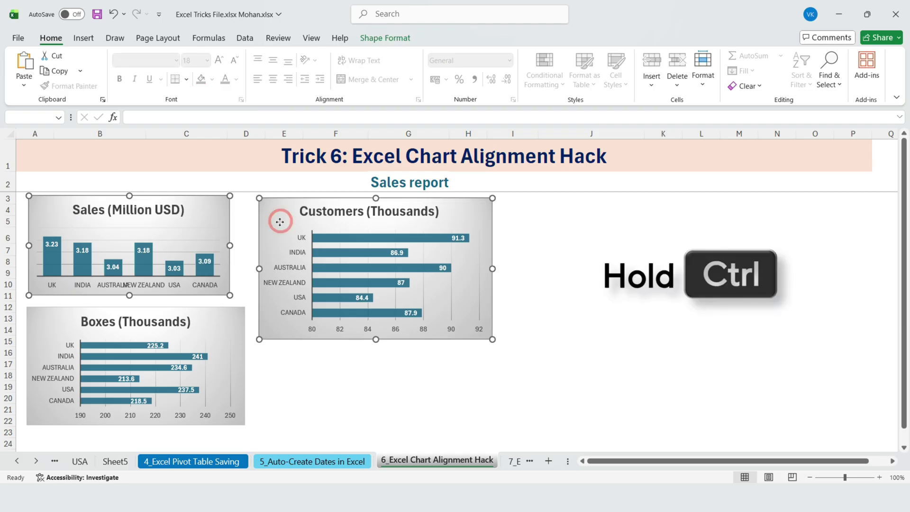
left_click(213, 336, "ctrl")
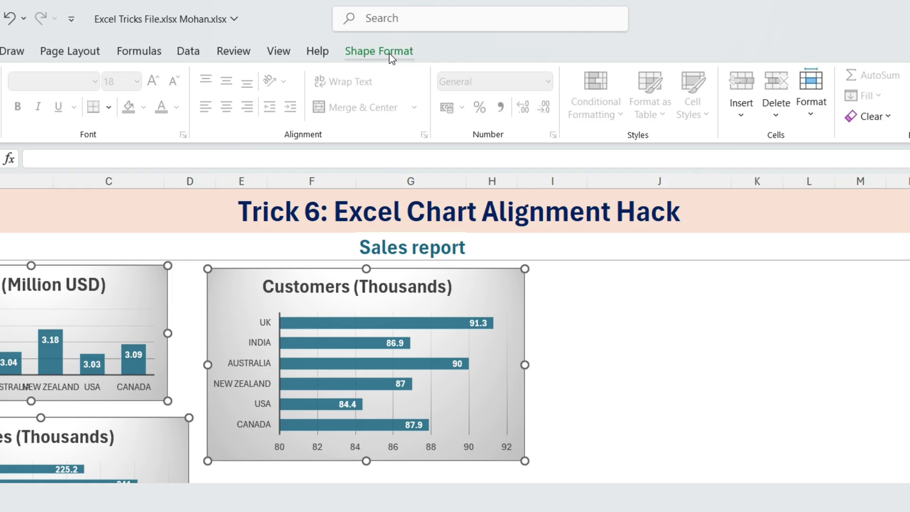
Resize all three selected charts to 6 cm height and 10 cm width.
left_click(389, 53)
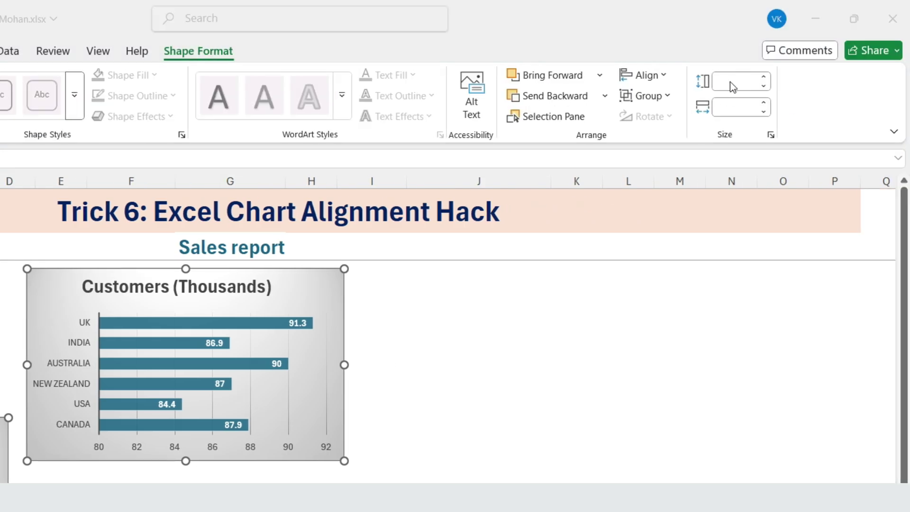
left_click(734, 82)
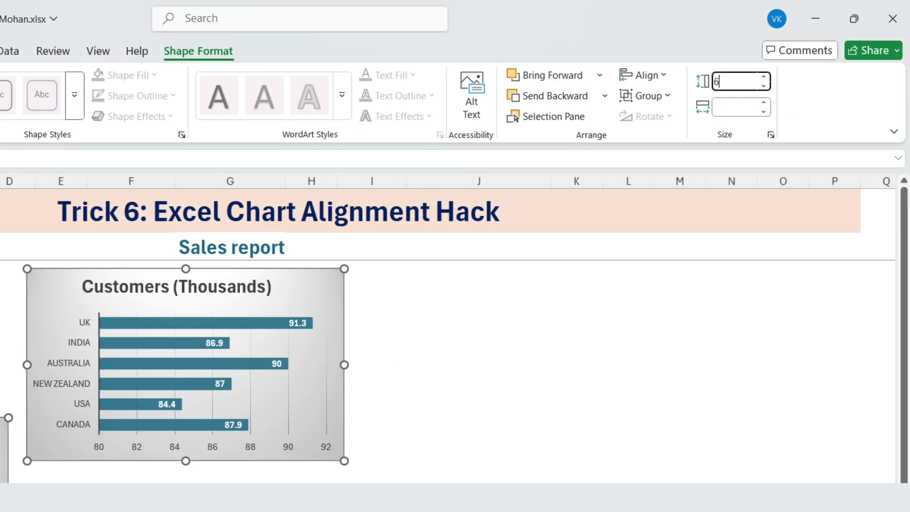
left_click(727, 105)
type("1")
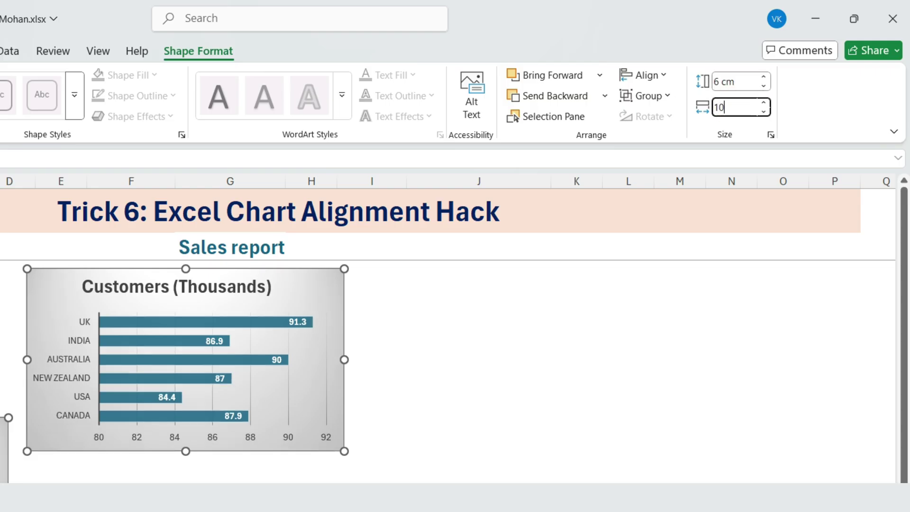
type("0")
key("Return")
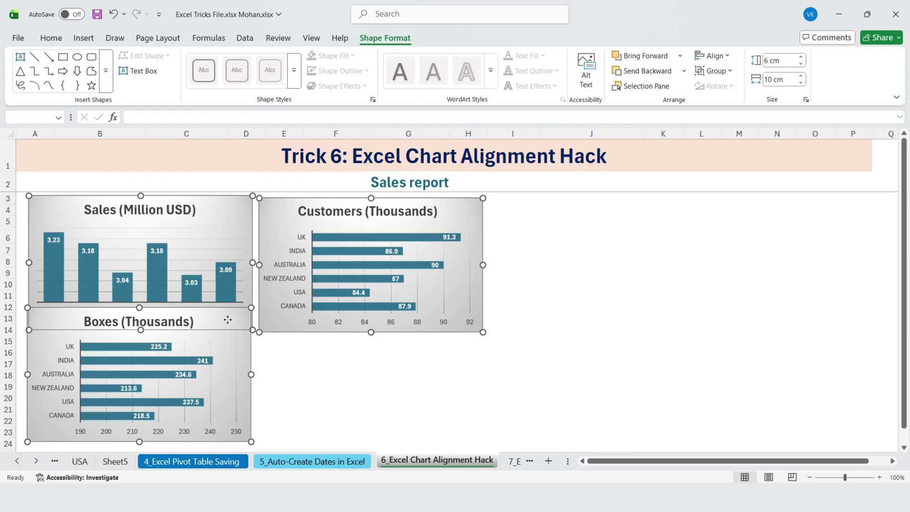
Line up the resized charts side by side in one row.
left_click_drag(229, 317, 689, 215)
left_click(288, 390)
left_click(228, 345)
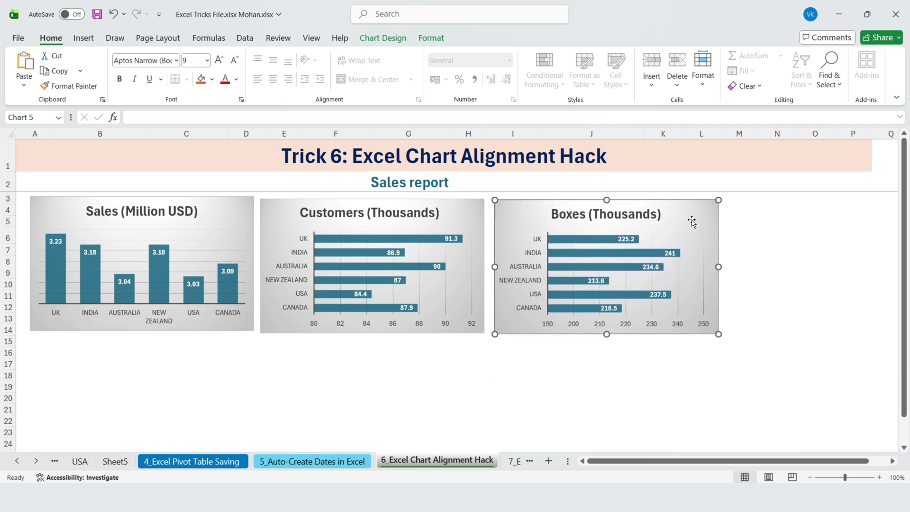
left_click(376, 396)
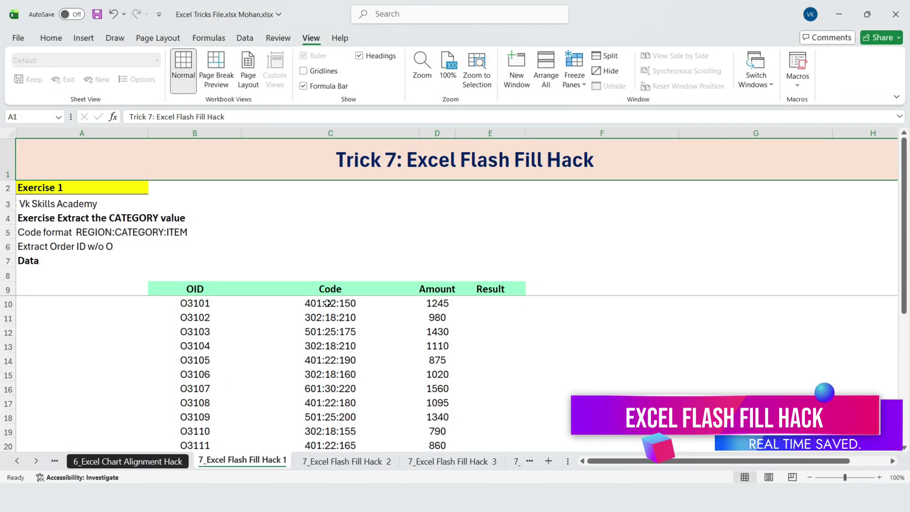
Flash Fill Result with each code's category from the example 22 in E10, then undo it.
left_click(328, 304)
left_click_drag(292, 301, 310, 456)
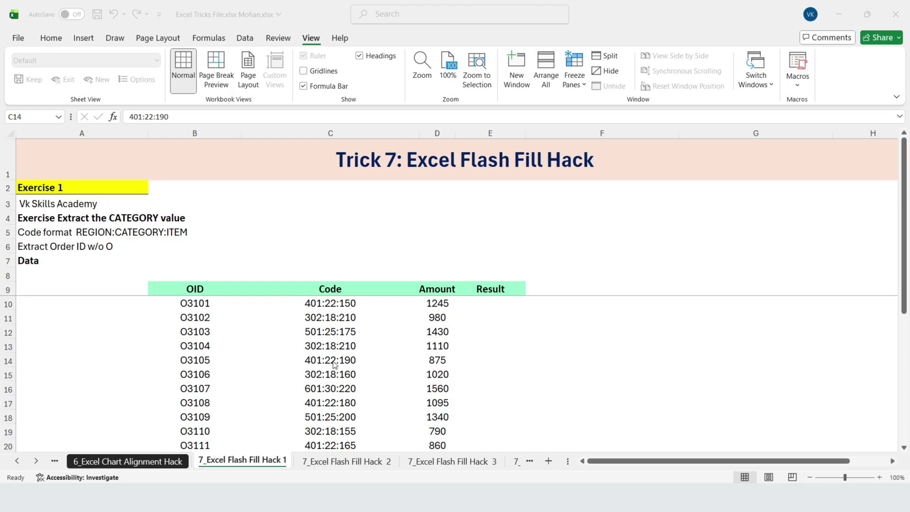
left_click(502, 302)
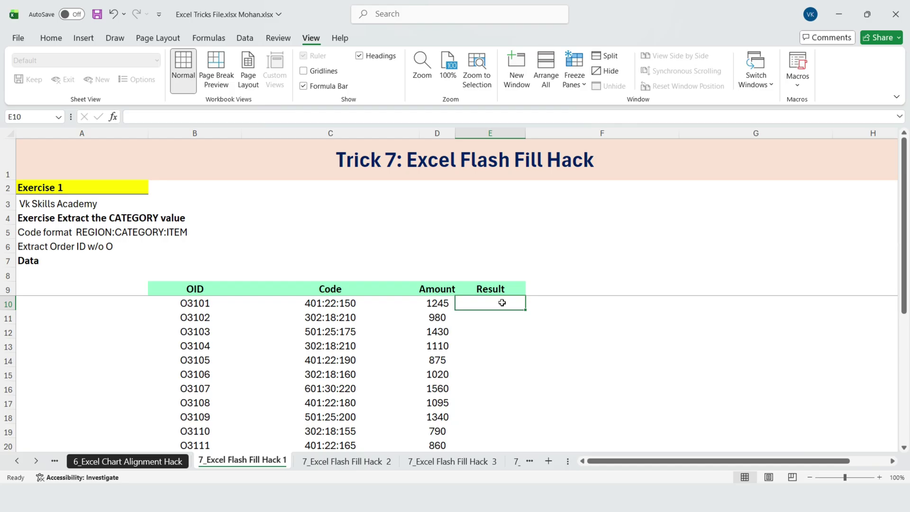
type("22")
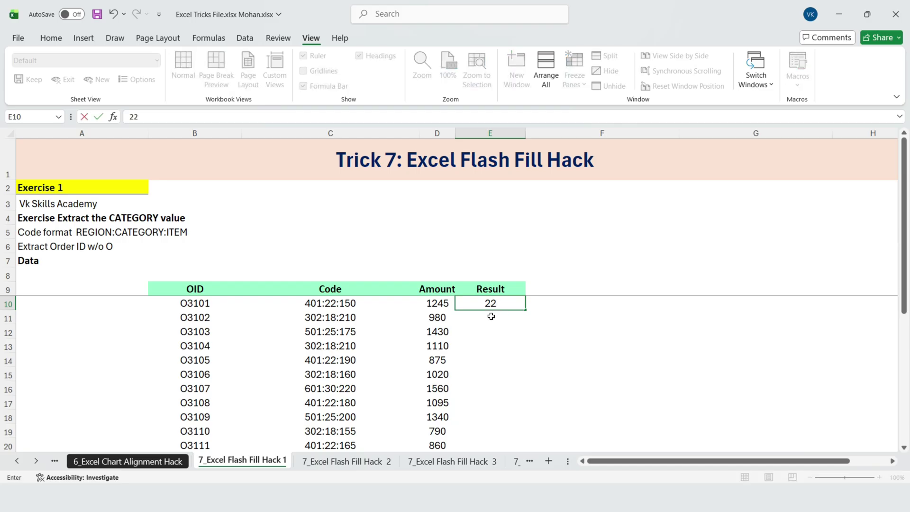
left_click(491, 315)
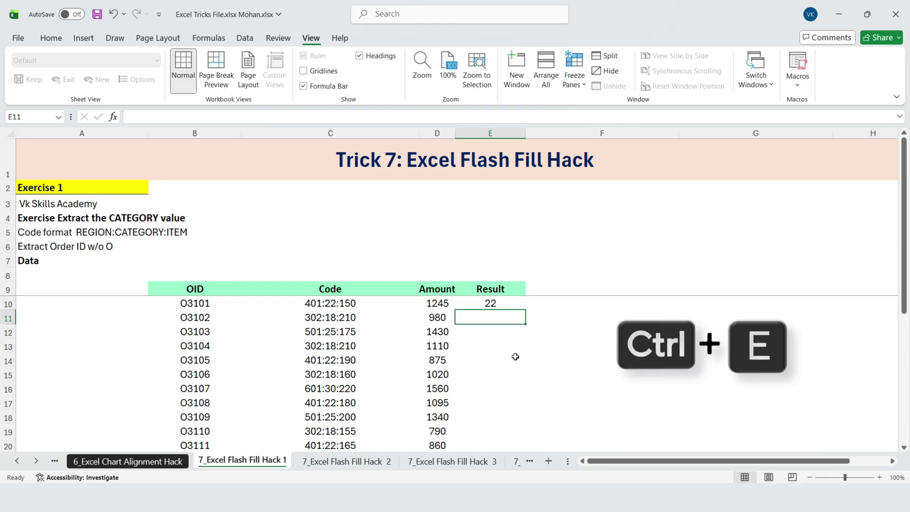
key("ctrl+e")
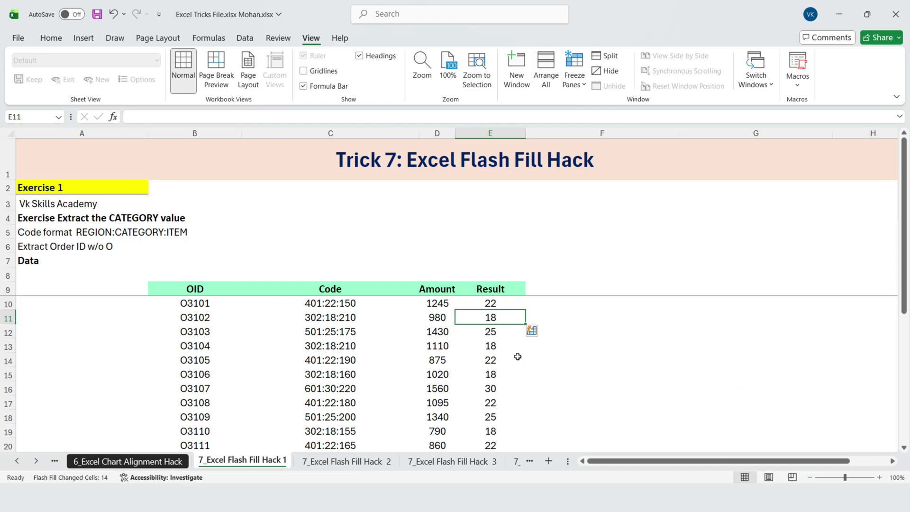
left_click(508, 346)
scroll(509, 346, "down", 3)
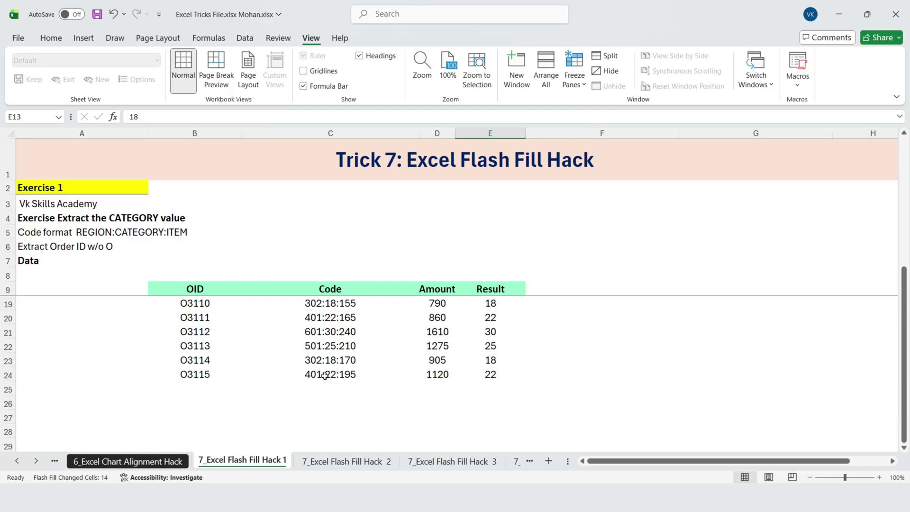
key("ctrl+z")
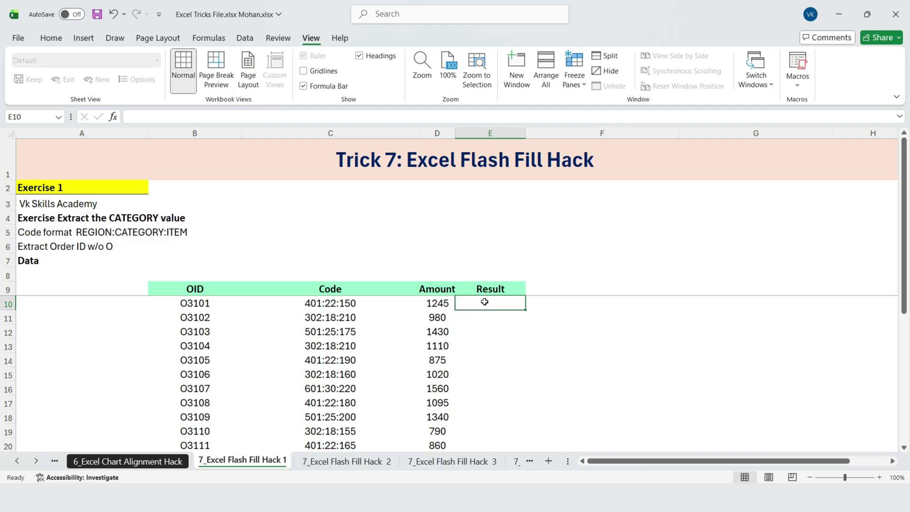
Enter 401 in E10 and Flash Fill Result with each code's region (401, 302, 501…).
type("401")
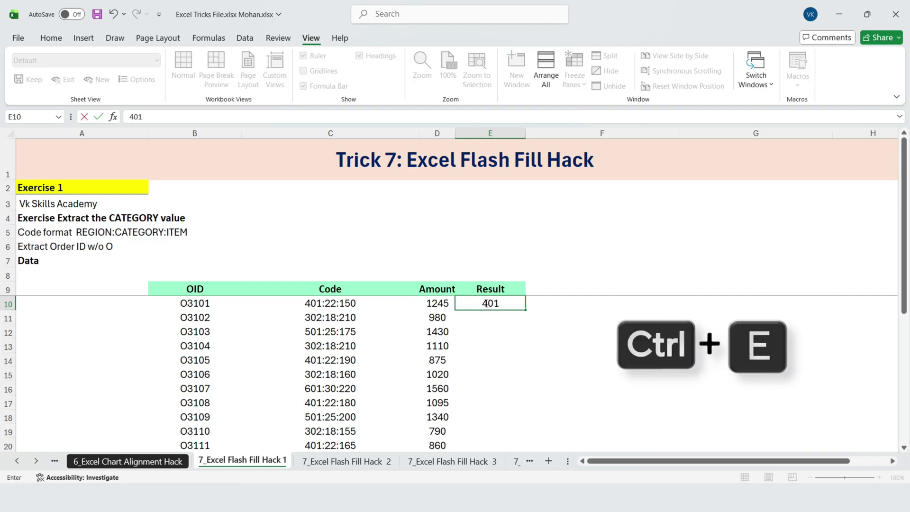
key("Return")
key("ctrl+e")
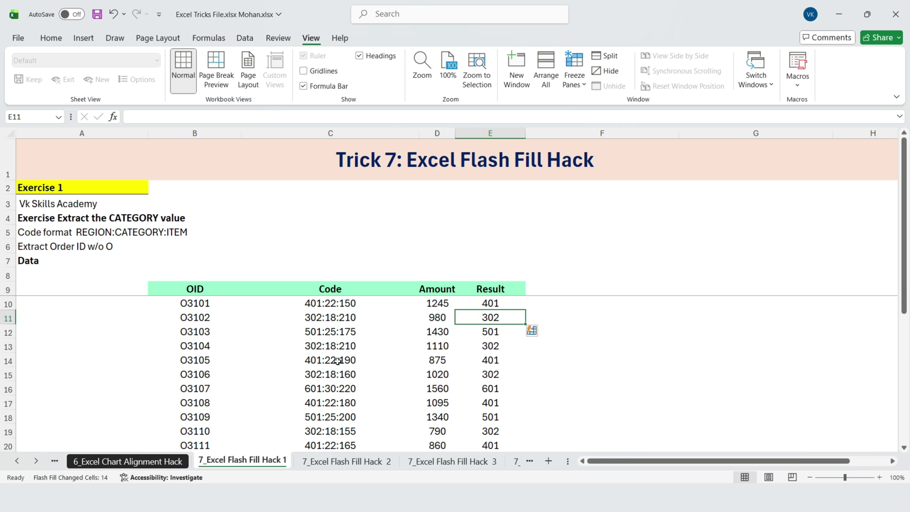
left_click(520, 361)
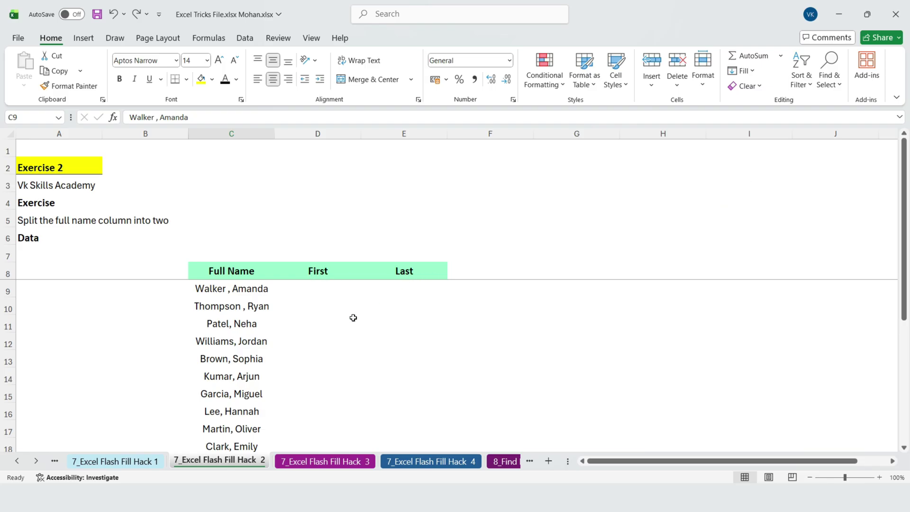
Flash Fill the First column from an example of the name part before the comma.
double_click(322, 293)
type("Walker")
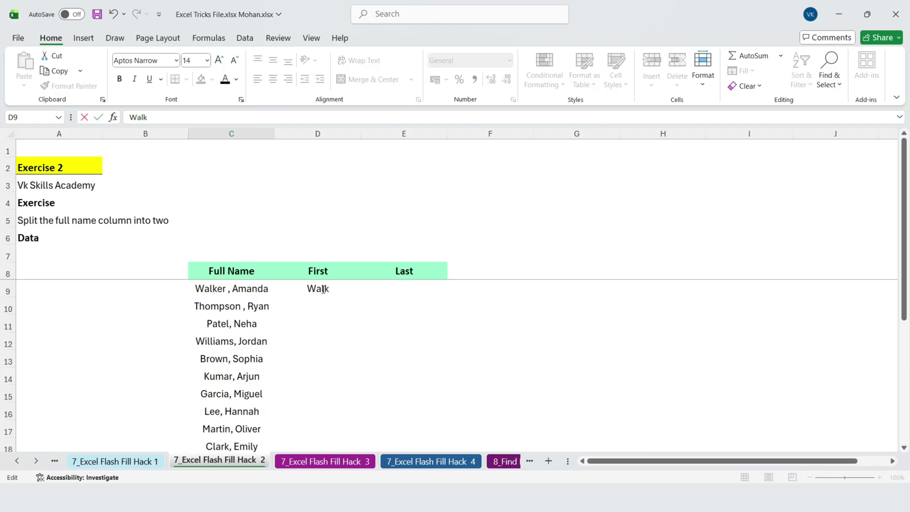
left_click(323, 304)
key("ctrl+e")
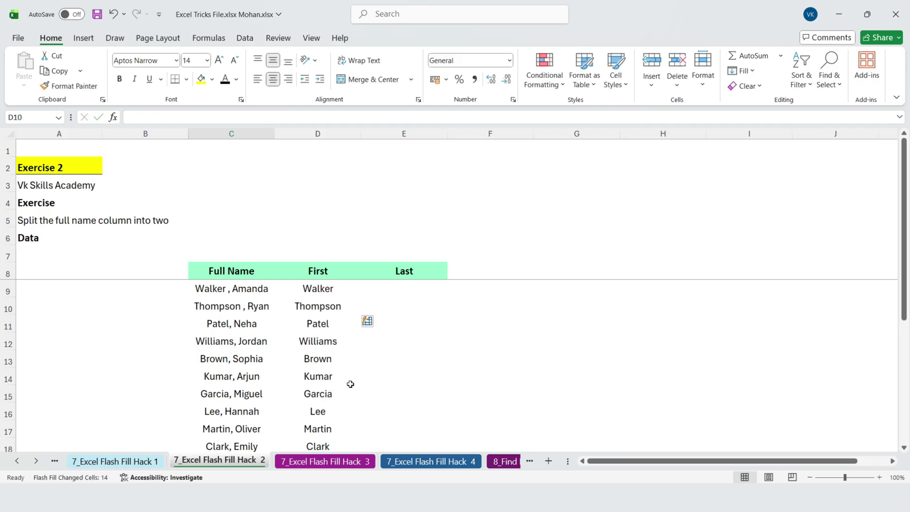
Flash Fill the Last column from an example of the name part after the comma.
left_click(404, 288)
type("Amanda")
left_click(411, 314)
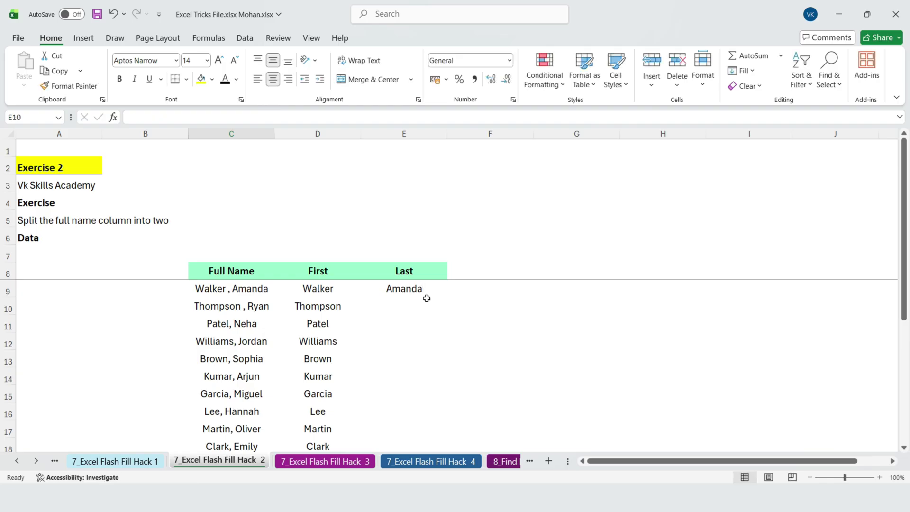
key("ctrl+e")
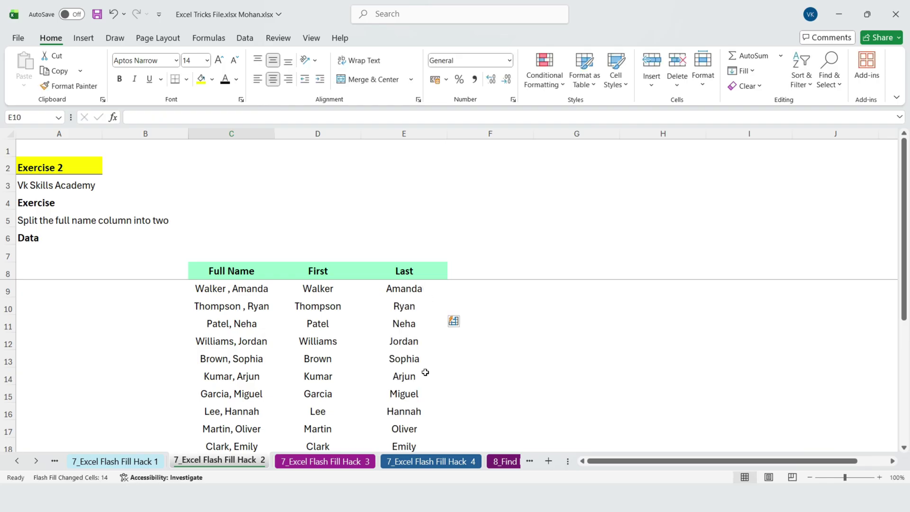
On the Hack 3 sheet, Flash Fill Full from a combined street, city and state example in F9.
scroll(425, 372, "down", 3)
left_click(325, 460)
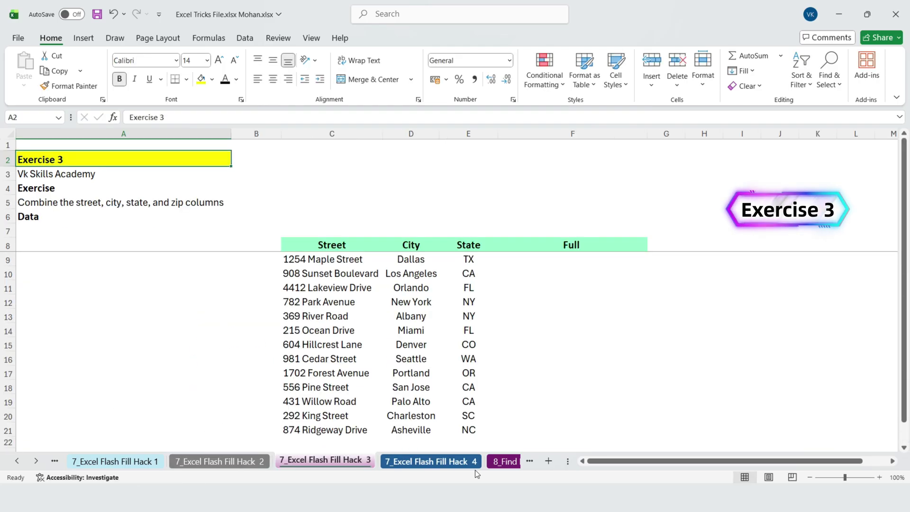
left_click(566, 260)
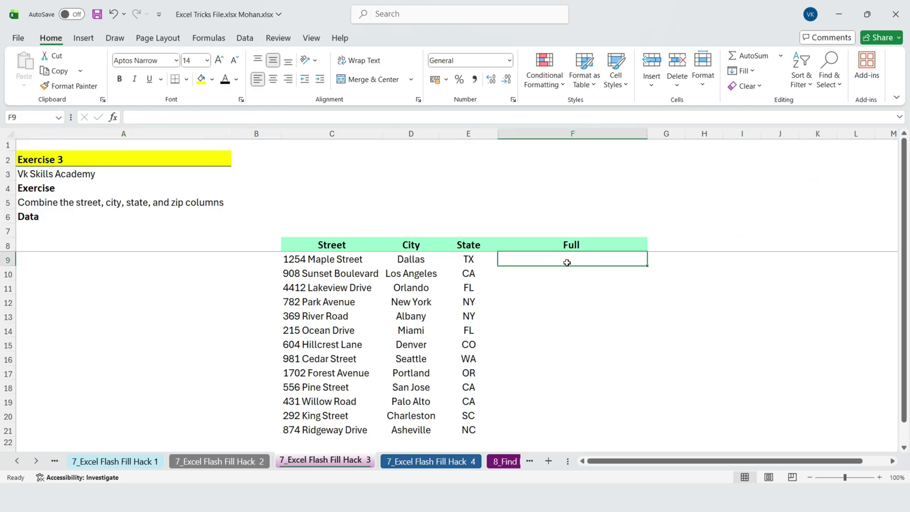
type("1254 Maple")
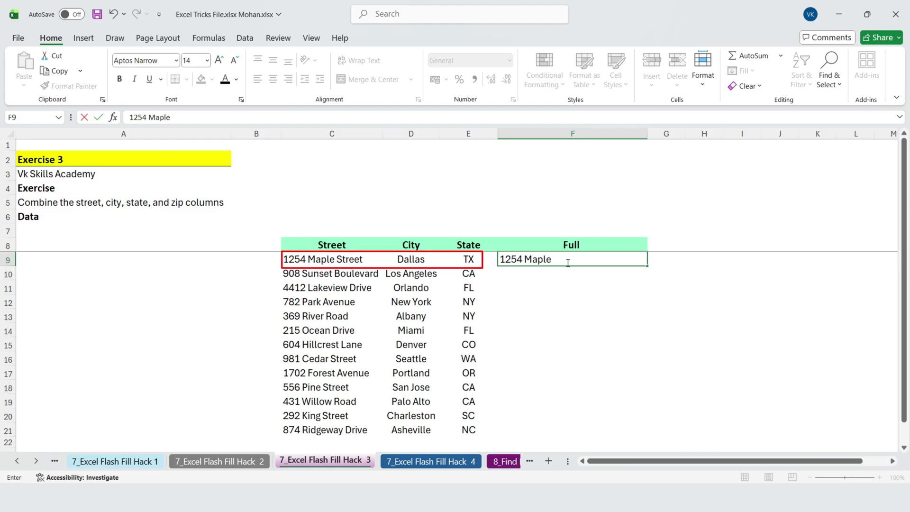
type(" Street, Dallas TX")
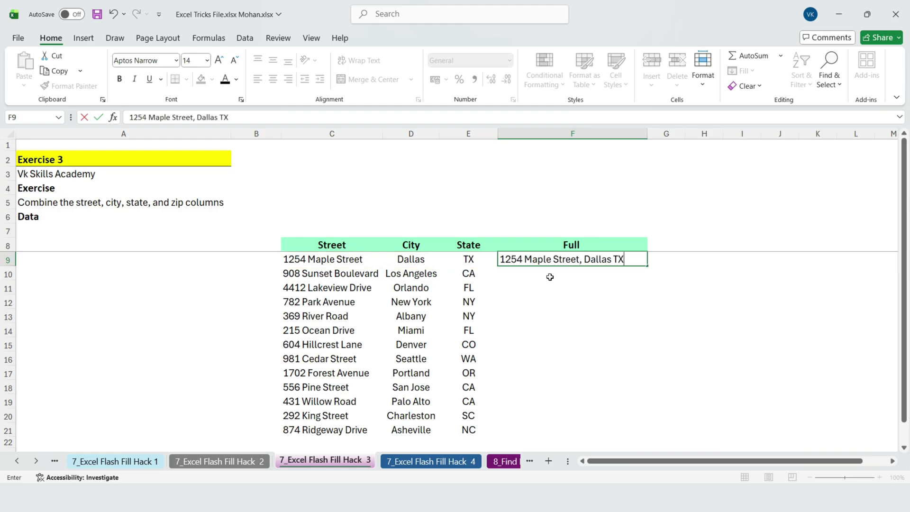
key("Return")
key("ctrl+e")
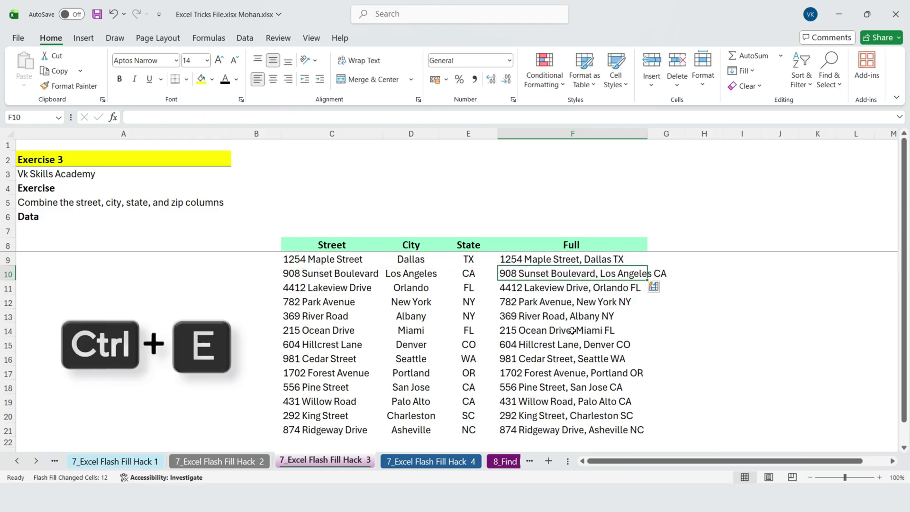
left_click(653, 320)
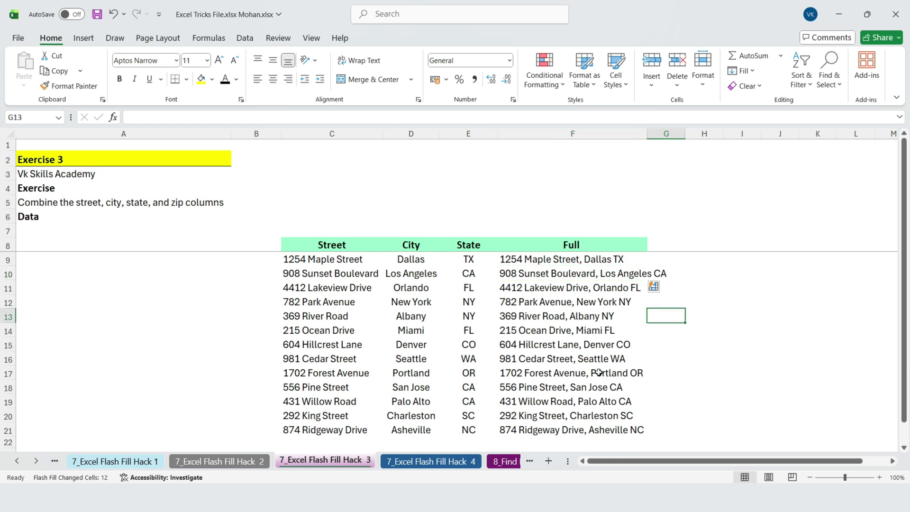
scroll(607, 372, "down", 1)
On Exercise 4, enter 2022 in C9 and Flash Fill each date's year down column C.
key("ctrl+Page_Down")
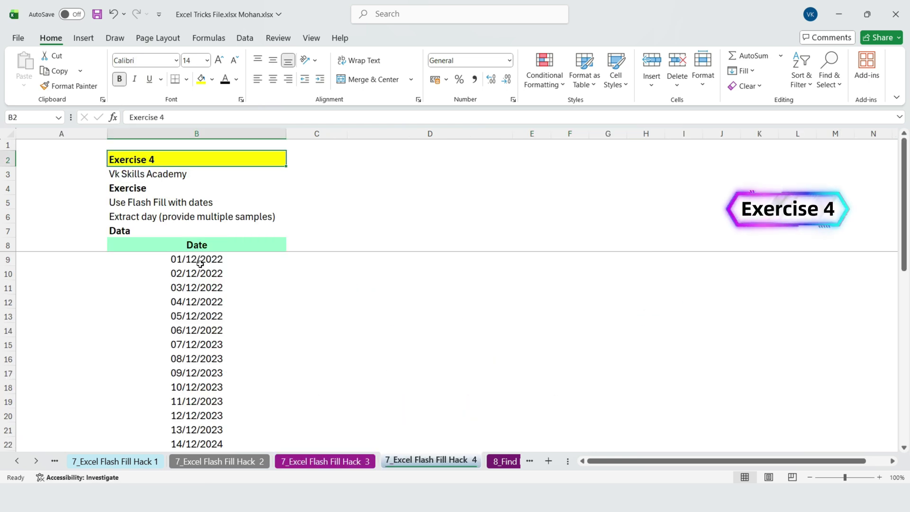
left_click(176, 260)
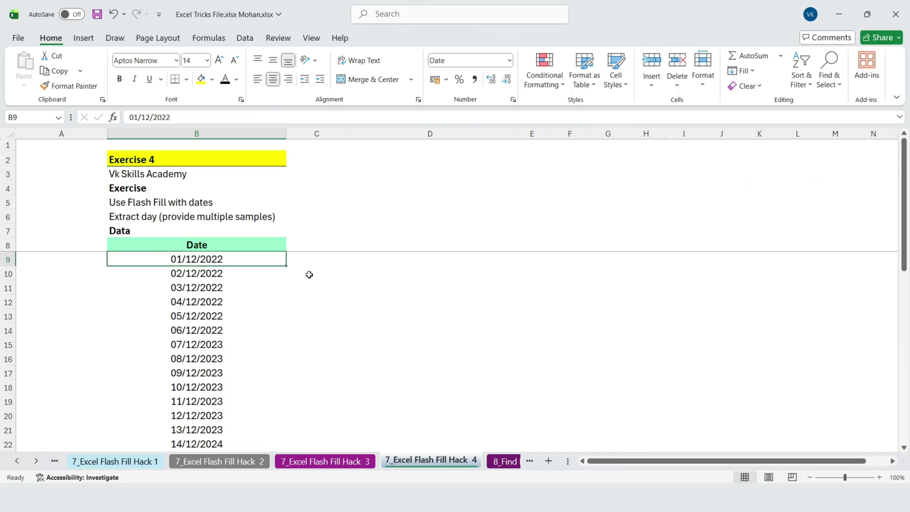
left_click(315, 261)
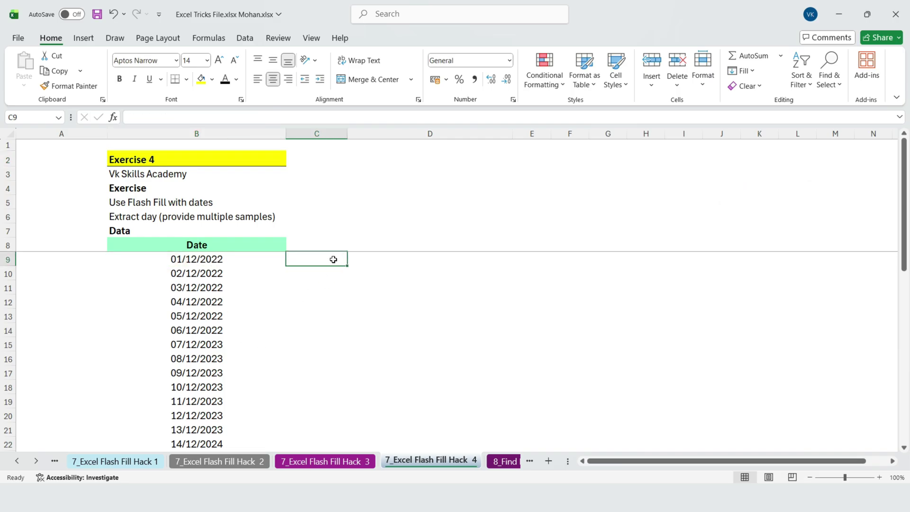
type("2022")
key("Return")
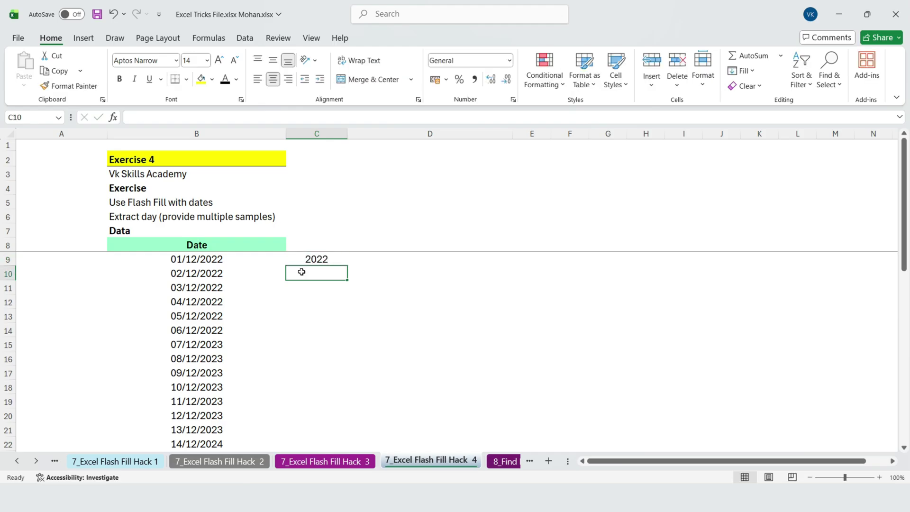
key("ctrl+e")
Review the extracted years in column C and their count.
left_click(334, 317)
left_click_drag(305, 257, 343, 429)
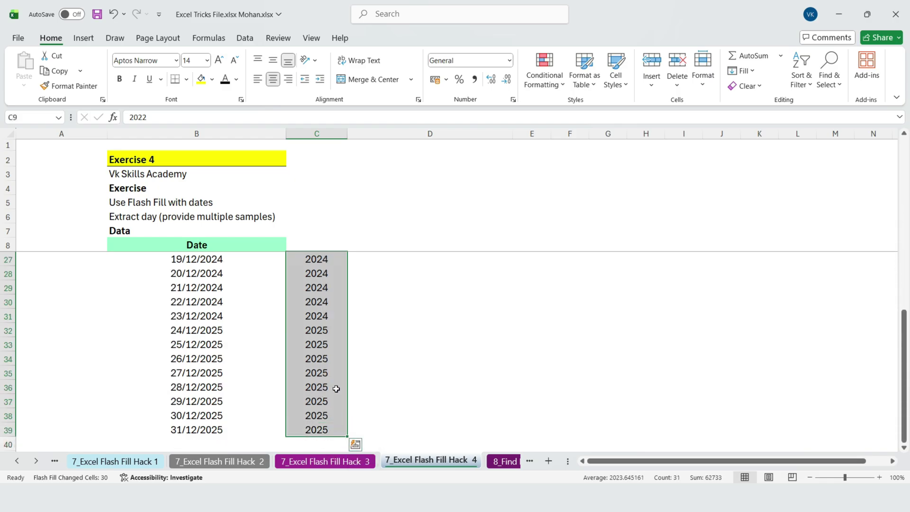
scroll(335, 385, "up", 6)
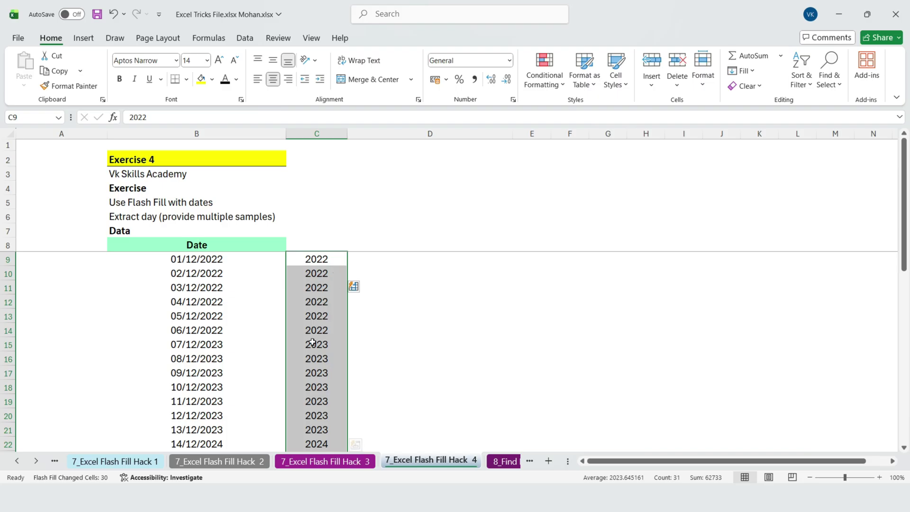
scroll(316, 351, "down", 5)
scroll(320, 362, "down", 2)
scroll(320, 362, "up", 7)
left_click(315, 259)
left_click(308, 313)
left_click(311, 361)
left_click(325, 259)
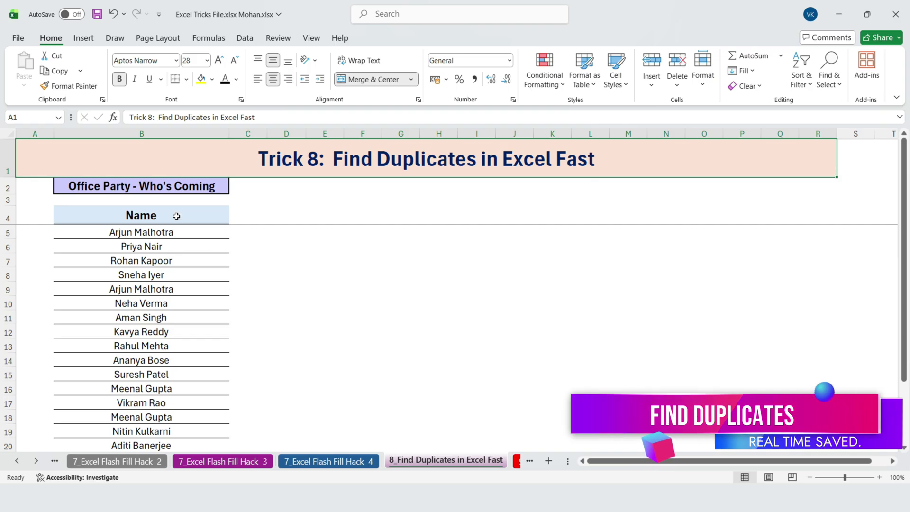
Point out the Office Party list title, Name header and the repeated guest names.
left_click(178, 186)
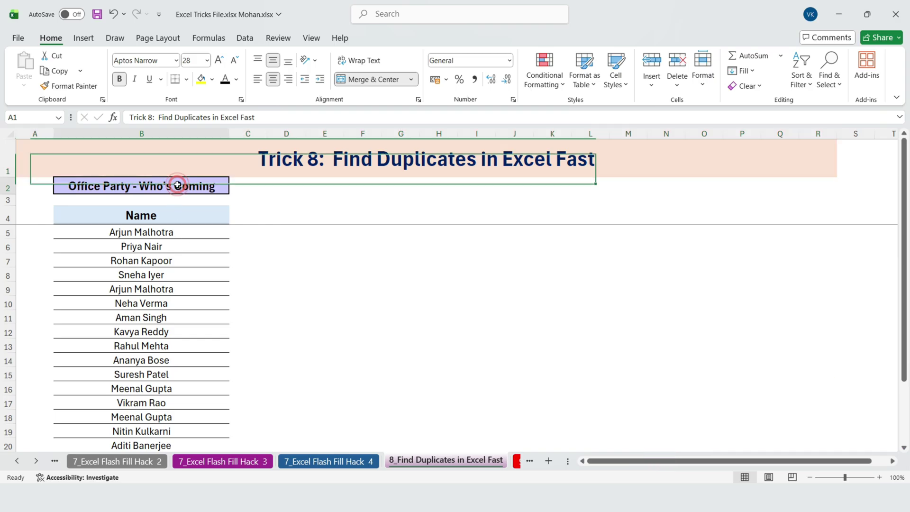
left_click(171, 217)
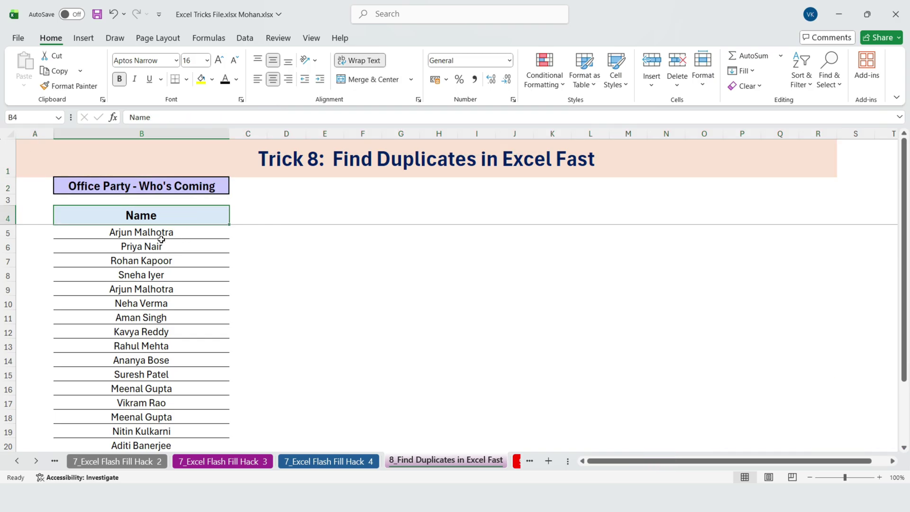
left_click(137, 234)
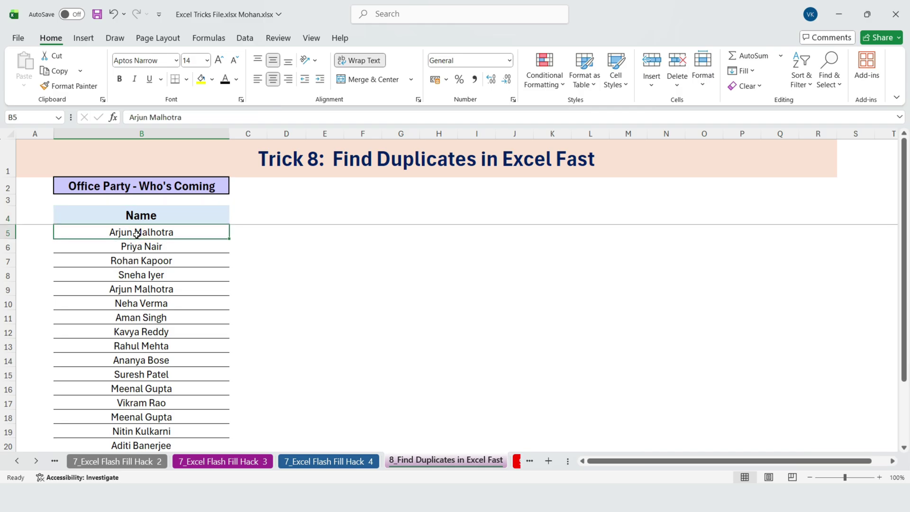
left_click(133, 288, "ctrl")
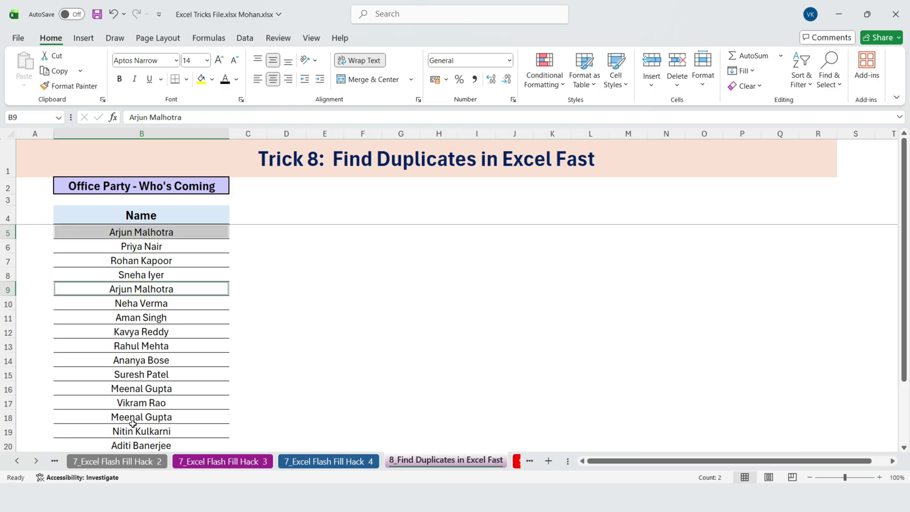
left_click(138, 387, "ctrl")
left_click(138, 420, "ctrl")
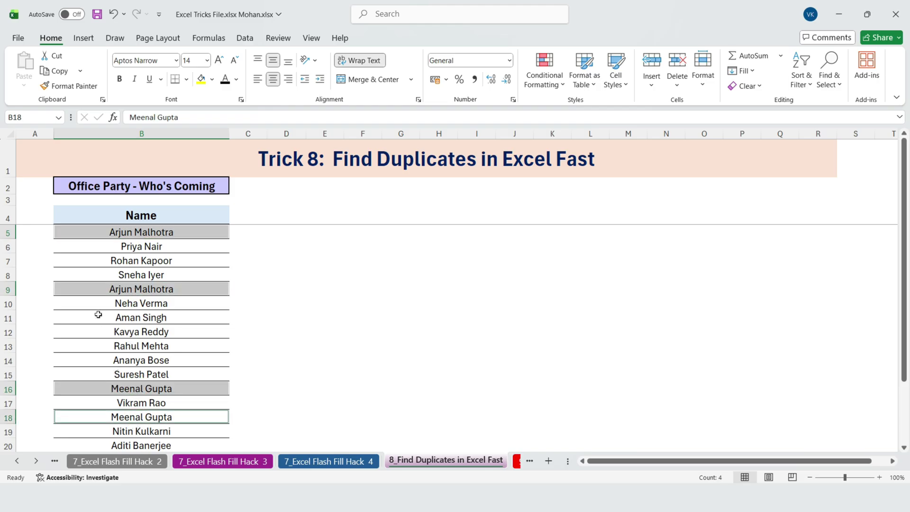
left_click(142, 360)
left_click(141, 346)
left_click(142, 290)
Select the guest names from B5 down to B24.
left_click_drag(67, 229, 166, 445)
left_click(171, 322)
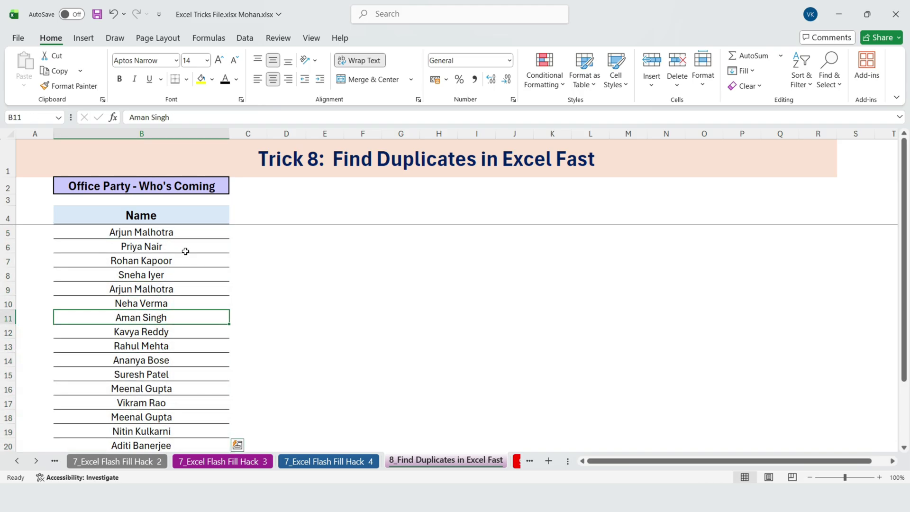
left_click(92, 234)
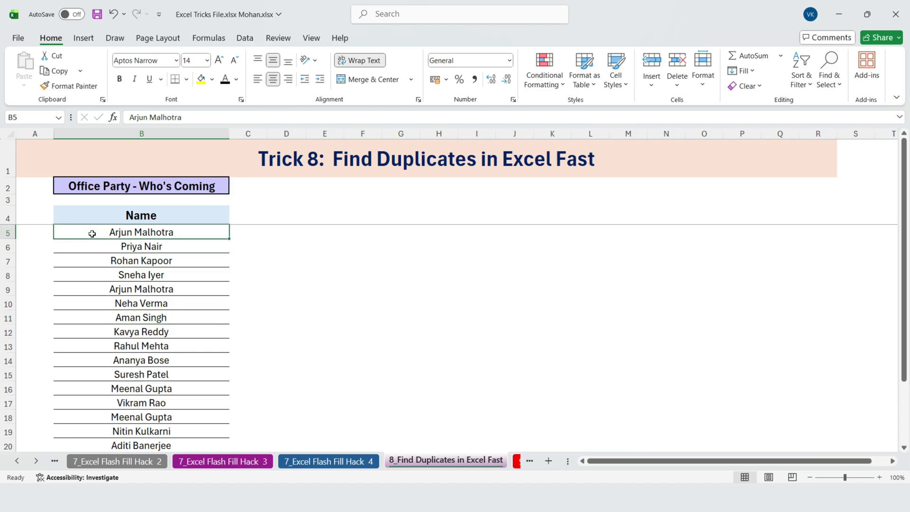
key("ctrl+shift+Down")
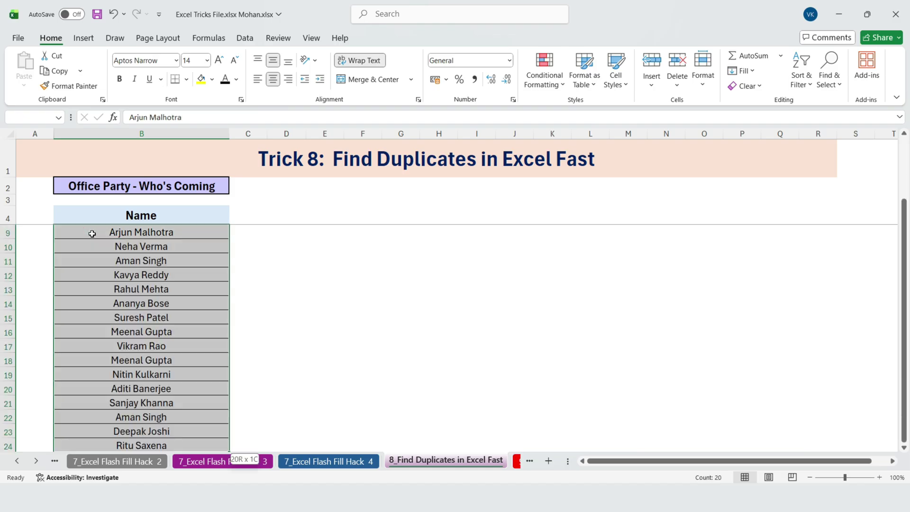
scroll(113, 243, "up", 2)
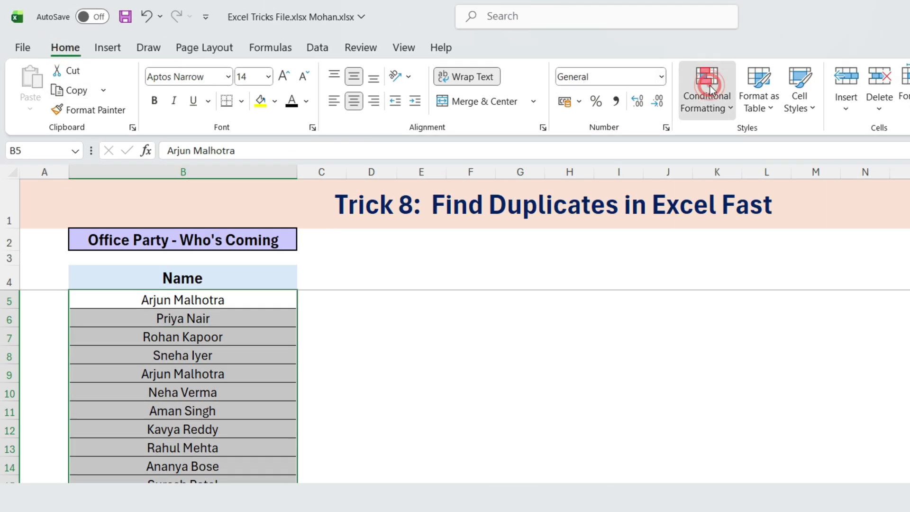
Highlight duplicate names with light red fill and dark red text via Duplicate Values.
left_click(547, 71)
mouse_move(739, 138)
left_click(886, 327)
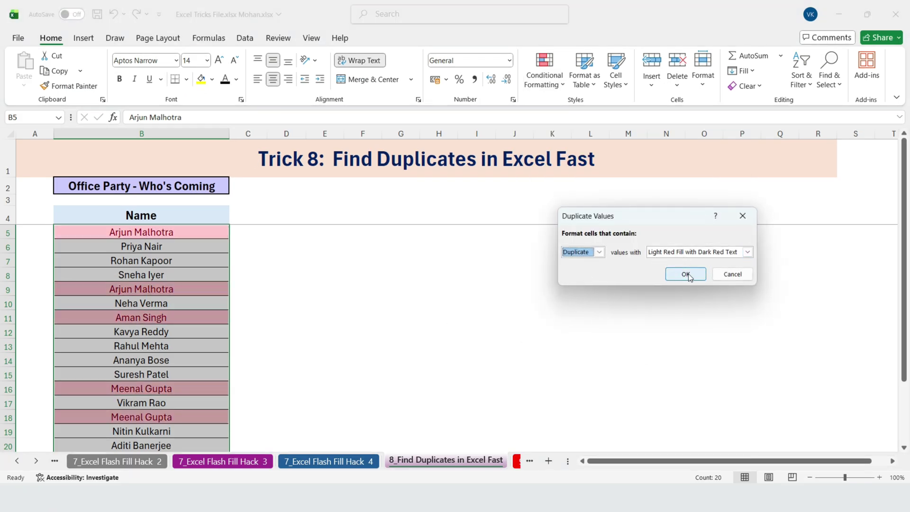
left_click(687, 274)
left_click(303, 303)
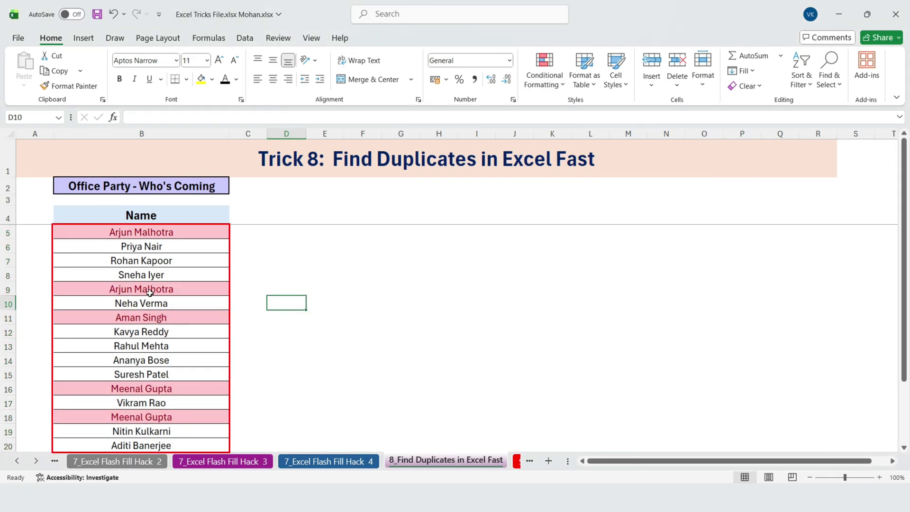
scroll(150, 293, "down", 3)
scroll(162, 352, "up", 3)
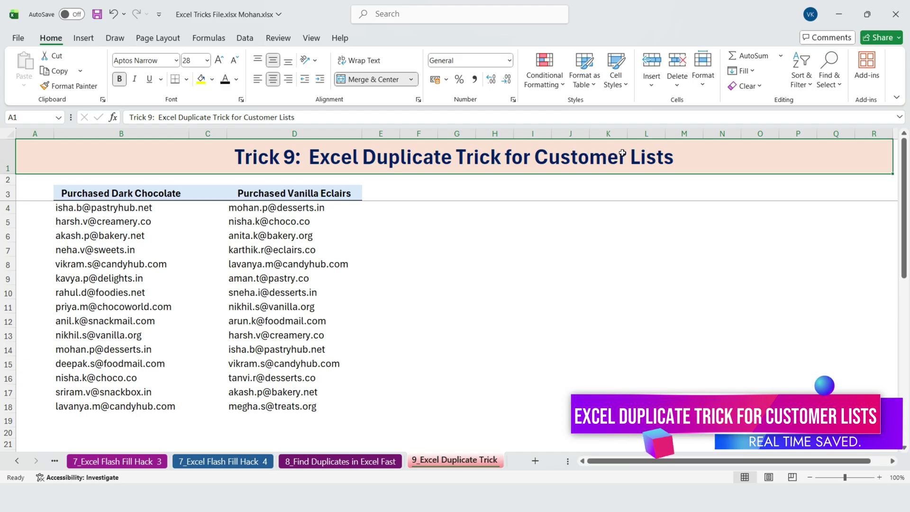
Compare the Dark Chocolate and Vanilla Eclairs email lists, pointing out customers who appear in both.
left_click_drag(116, 189, 108, 408)
left_click_drag(255, 192, 244, 406)
left_click(85, 350)
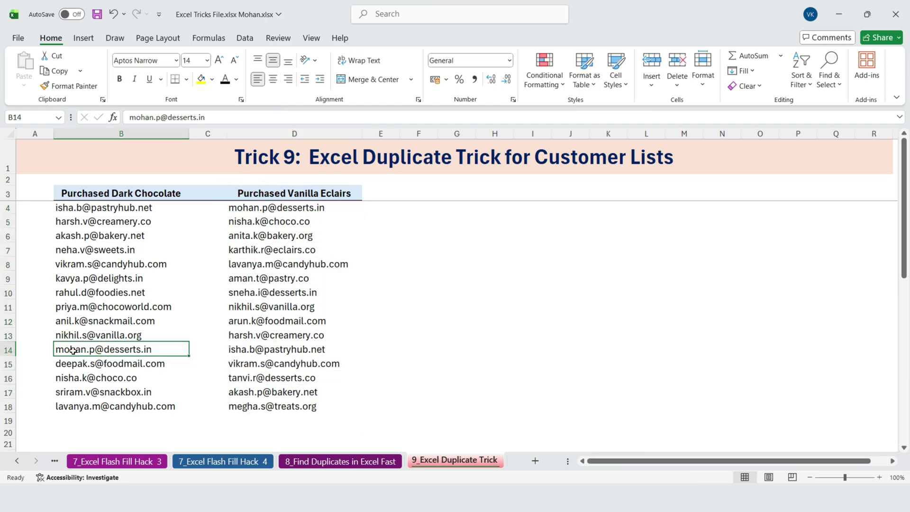
left_click(251, 205, "ctrl")
left_click(247, 222, "ctrl")
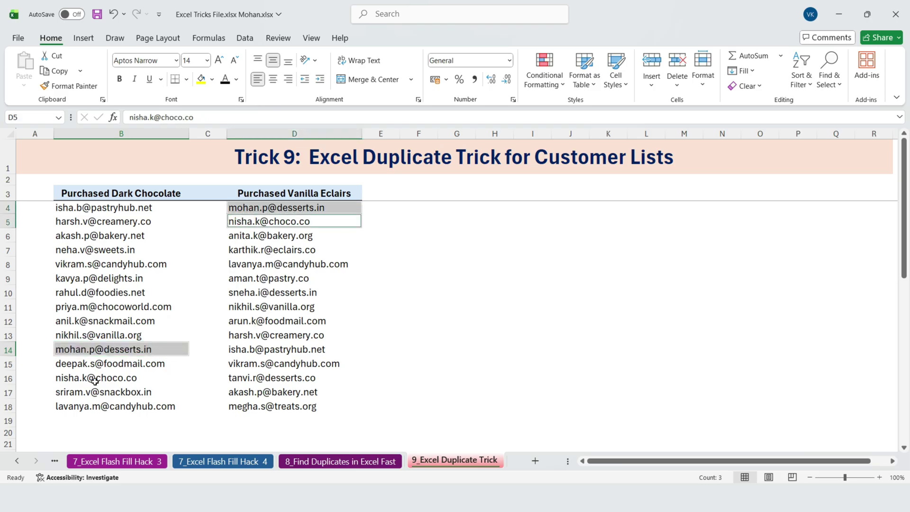
left_click(78, 377, "ctrl")
left_click(112, 320)
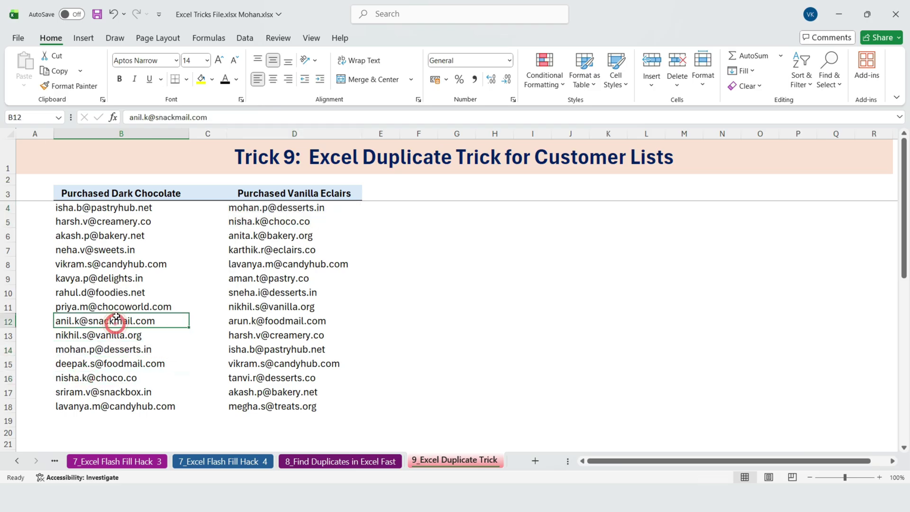
Select B4:B18 and D4:D18 and apply Duplicate Values conditional formatting with light red fill.
left_click_drag(112, 208, 109, 218)
key("ctrl+shift+Down")
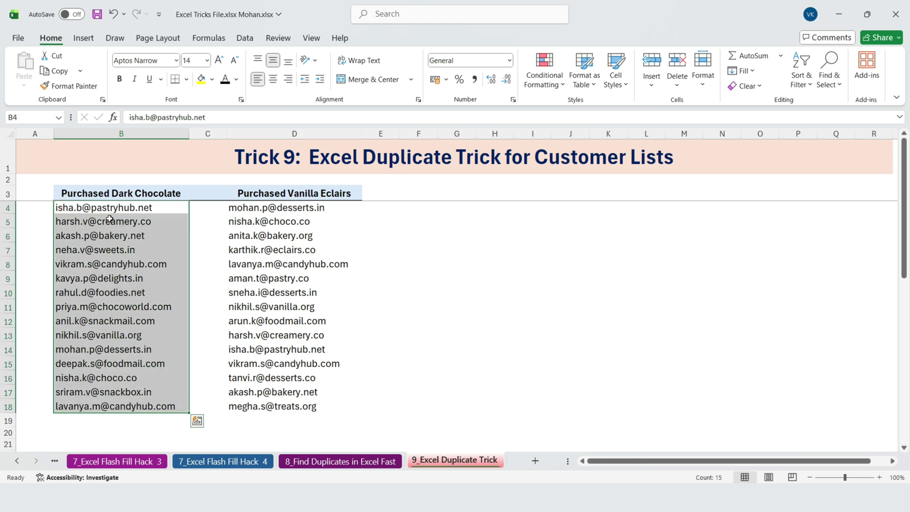
left_click(244, 208, "ctrl")
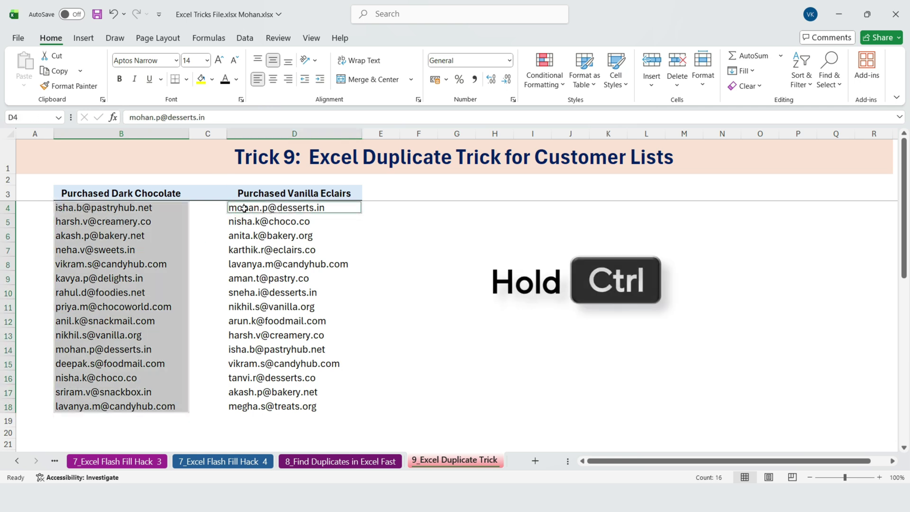
key("ctrl+shift+Down")
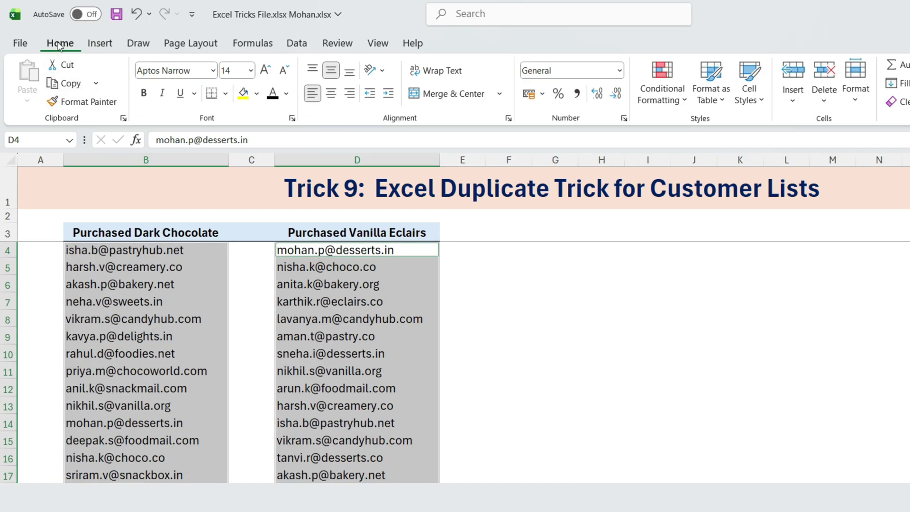
left_click(662, 83)
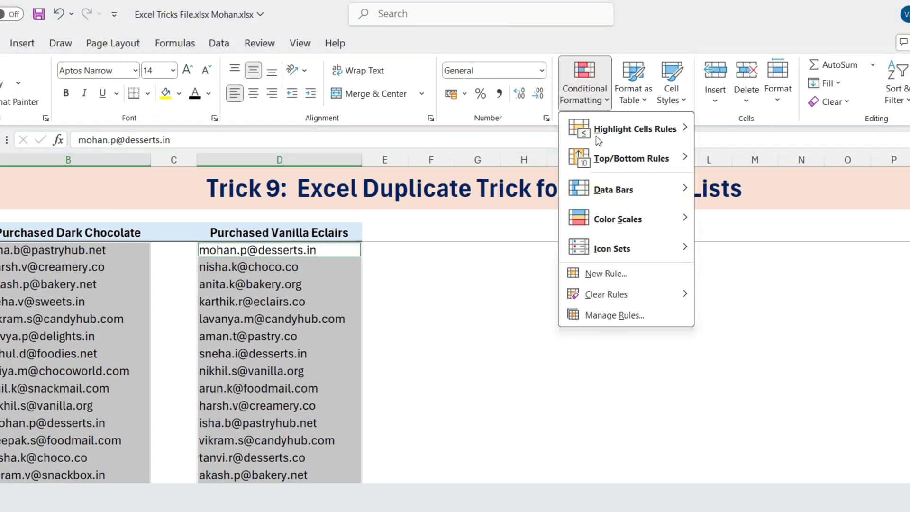
mouse_move(636, 126)
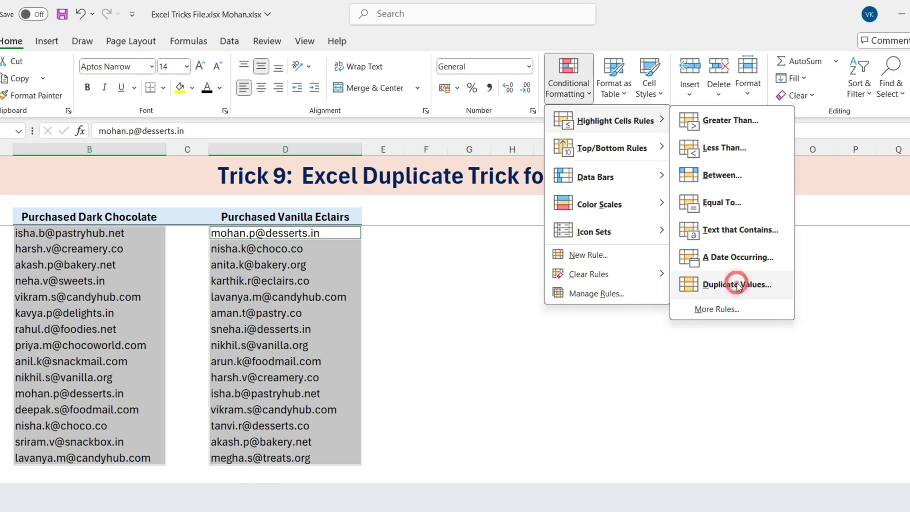
left_click(769, 305)
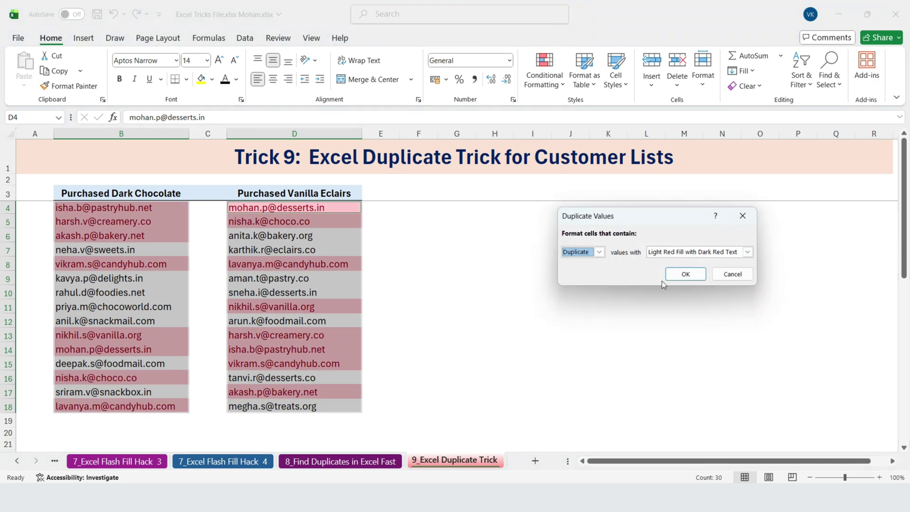
left_click(682, 277)
left_click(421, 265)
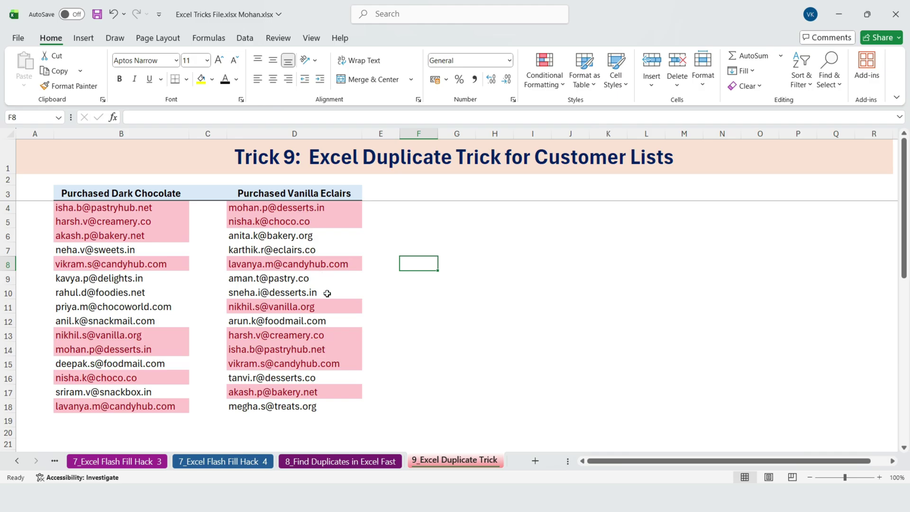
left_click(118, 207)
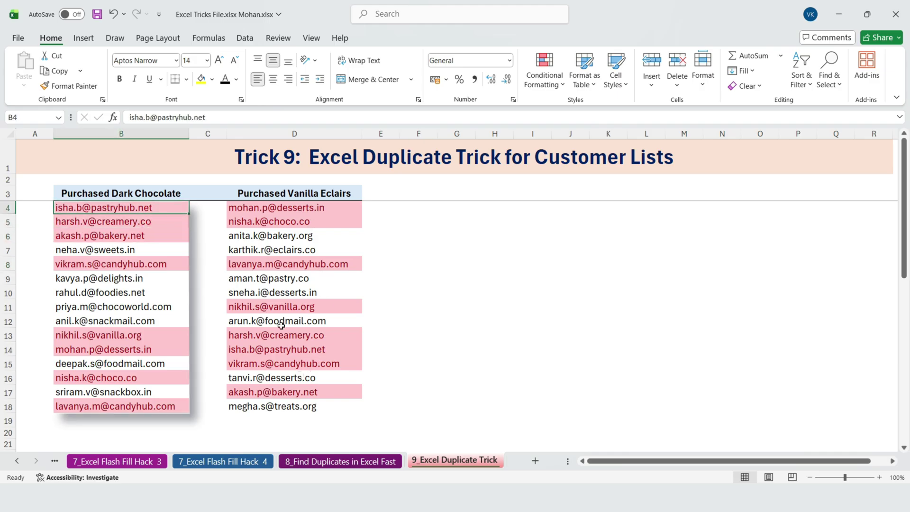
Point out eclair-list entries, then go back through the sheets to 1_Sparklines in Action.
left_click(270, 388)
left_click(283, 363)
left_click(295, 334)
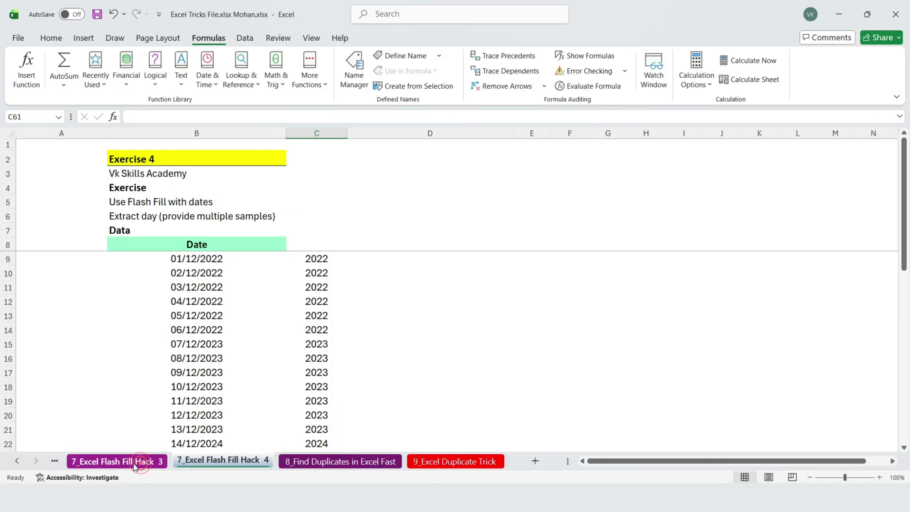
left_click(54, 461)
left_click(55, 461)
left_click(54, 461)
left_click(55, 460)
left_click(55, 460)
left_click(54, 461)
left_click(54, 461)
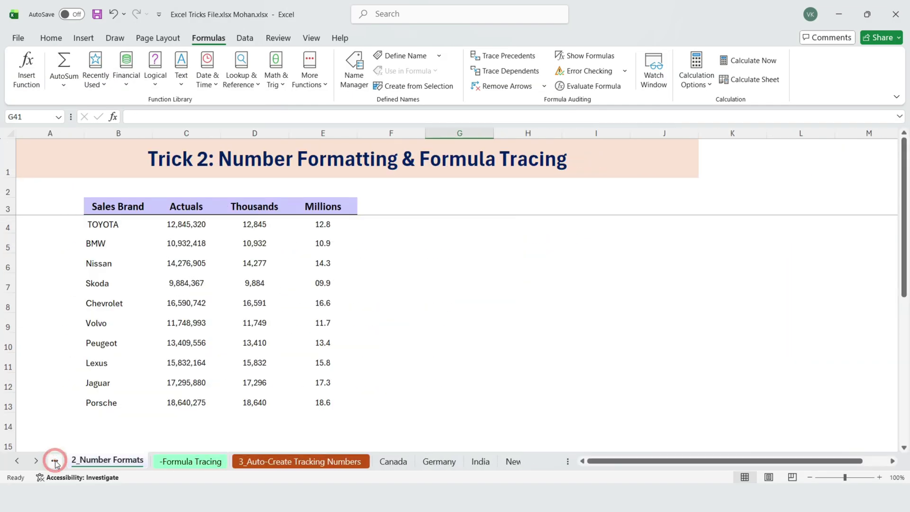
left_click(55, 460)
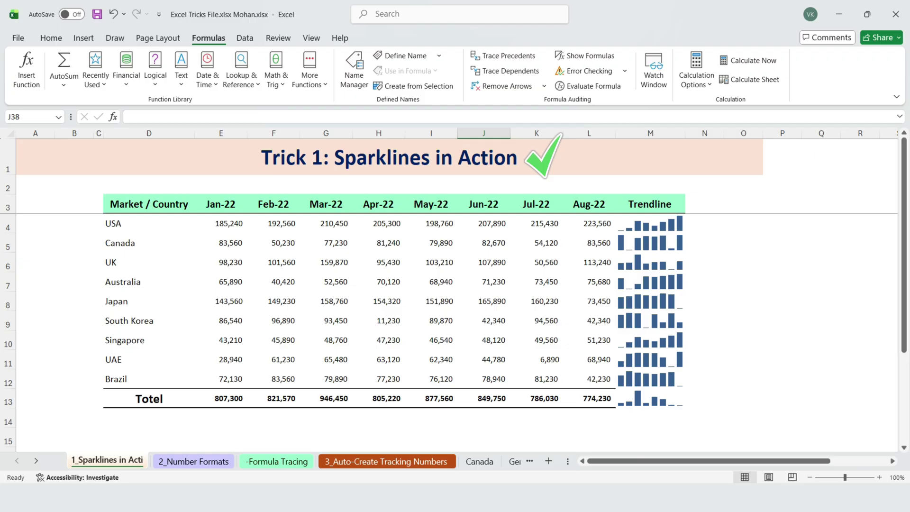
Move forward through 2_Number Formats, Formula Tracing and the pivot table sheets toward Find Duplicates.
left_click(195, 460)
left_click(258, 461)
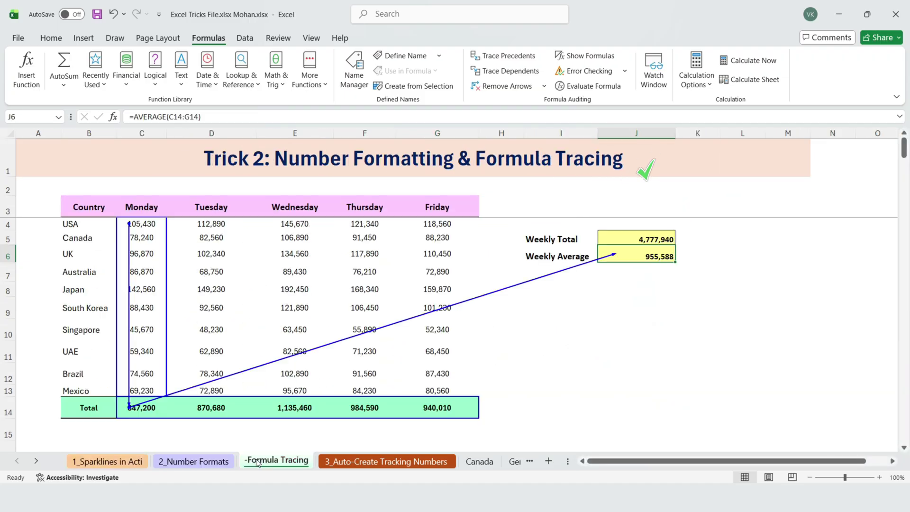
left_click(401, 461)
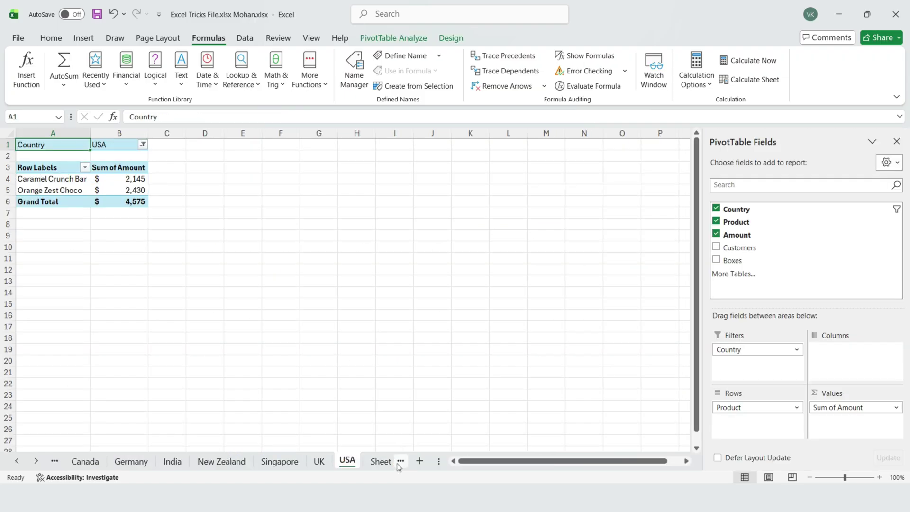
left_click(397, 465)
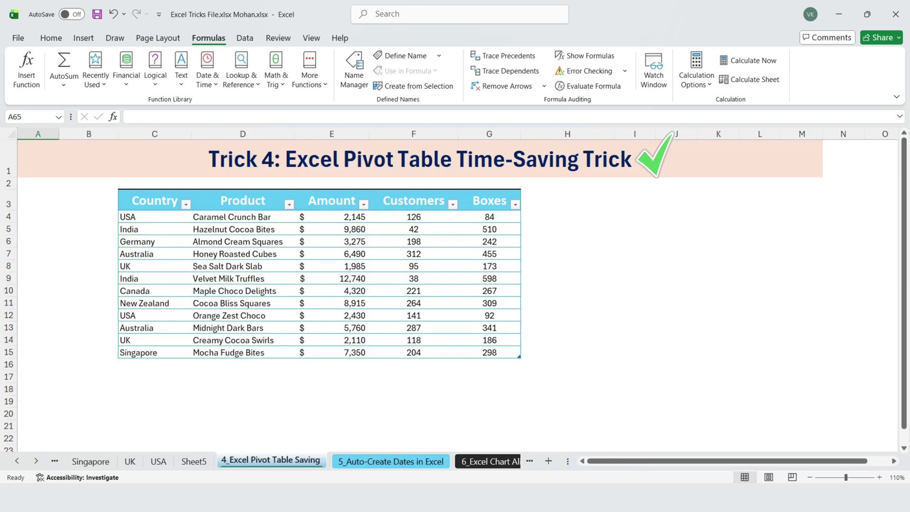
key("ctrl+Page_Down")
key("ctrl+Page_Down")
key("ctrl+Page_Down")
key("ctrl+Page_Down")
key("ctrl+Page_Down")
key("ctrl+Page_Down")
key("ctrl+Page_Down")
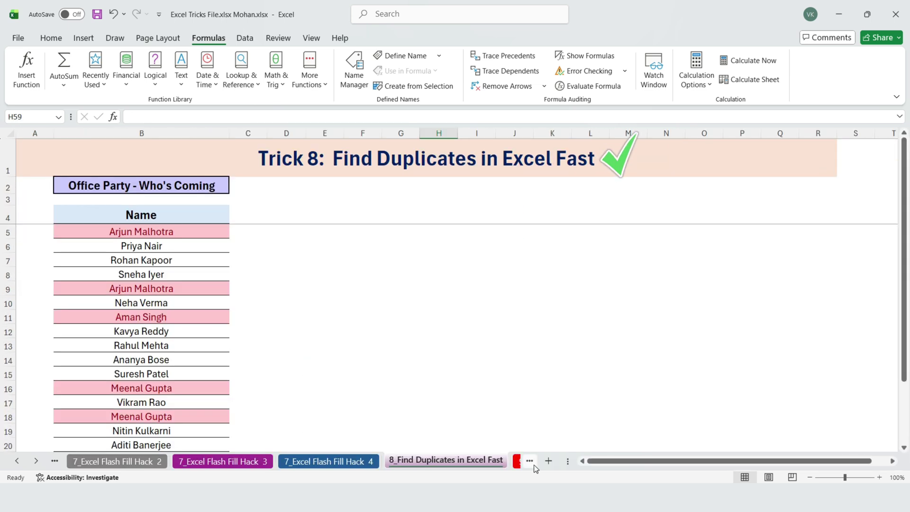